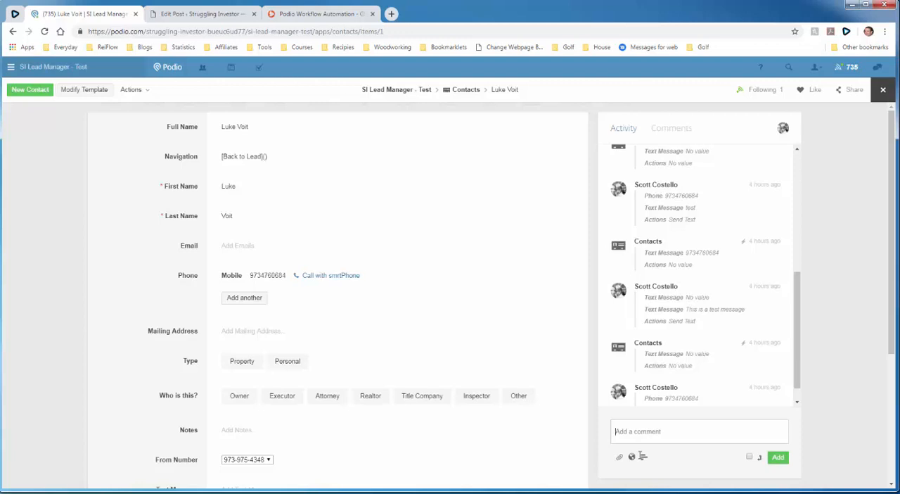
- Post the comment "sms: this is the sms message" on the contact record
text(sms: this is the sms message)
key(Return)
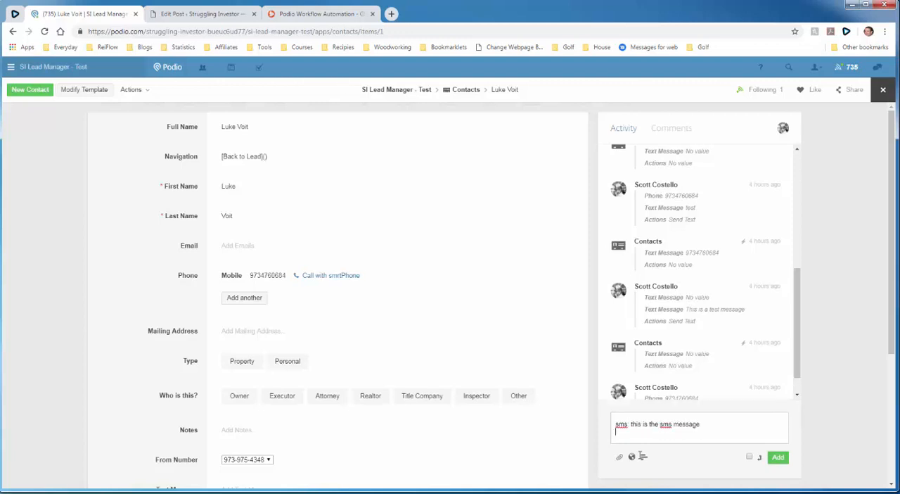
key(BackSpace)
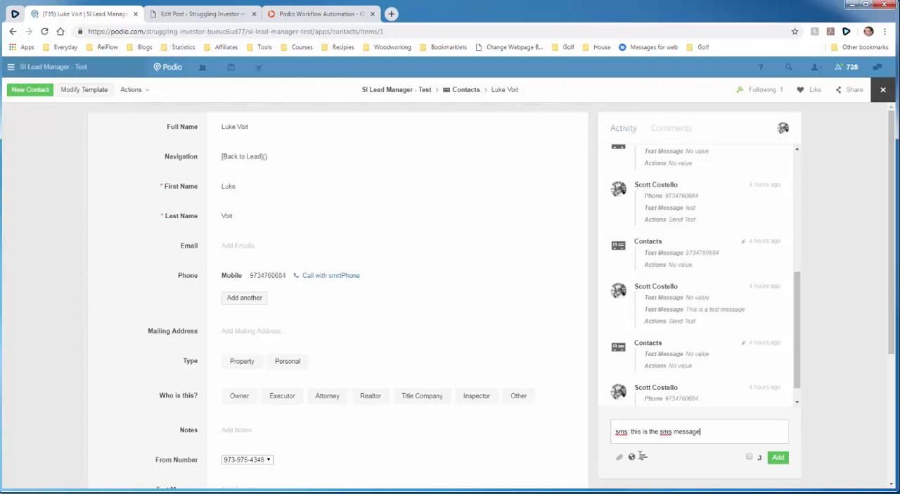
click(778, 458)
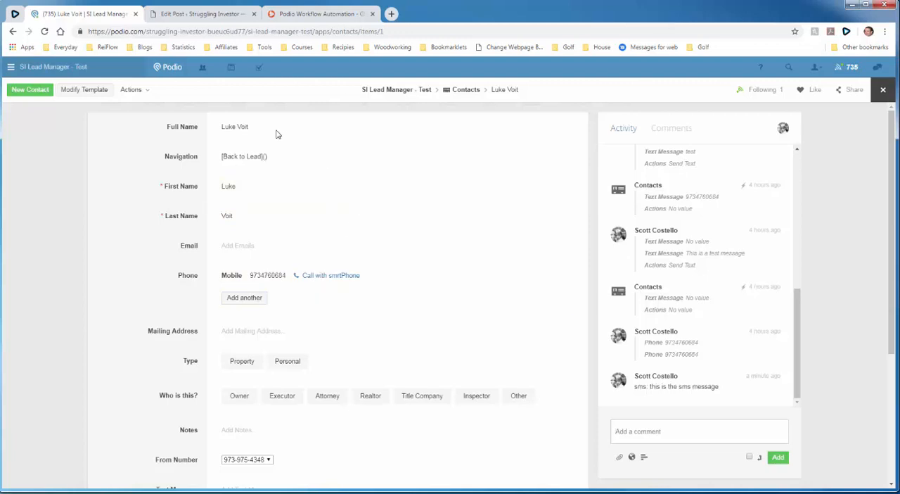
- Switch to GlobiFlow, leave the open flow without saving, and refresh the Contacts app of SI Lead Manager - Test from Podio
click(218, 15)
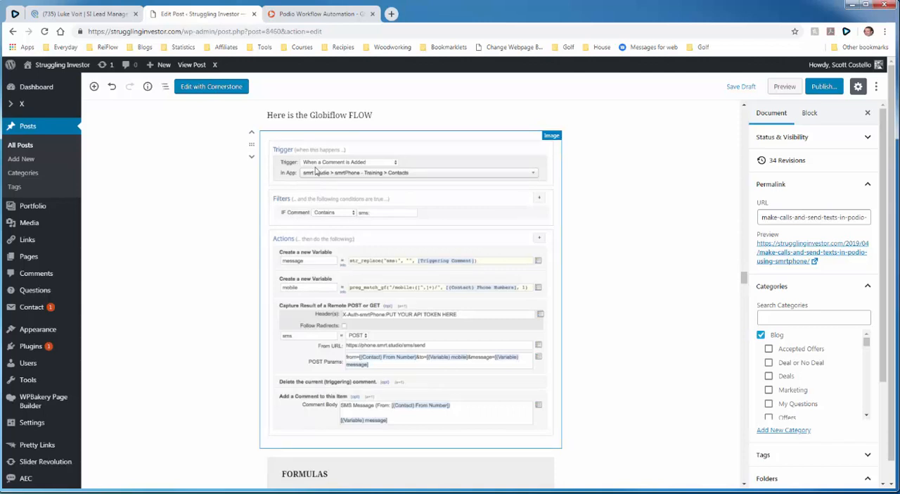
click(313, 13)
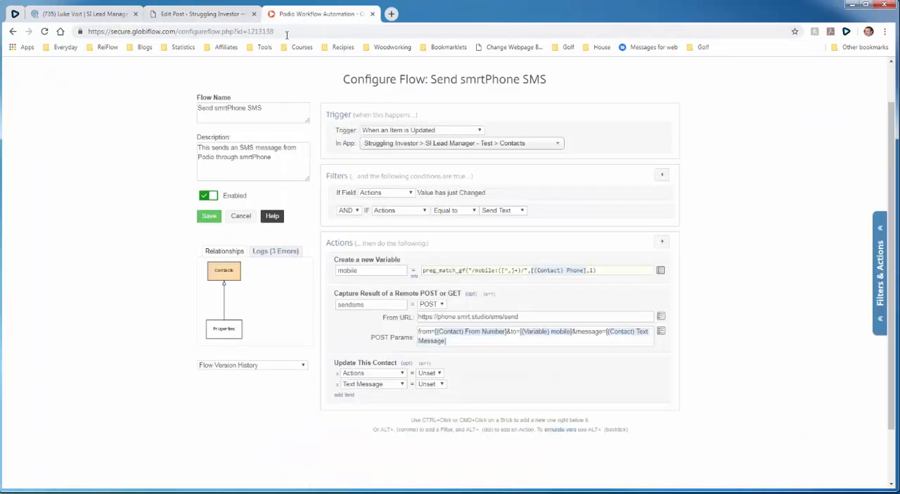
scroll(325, 141, up, 1)
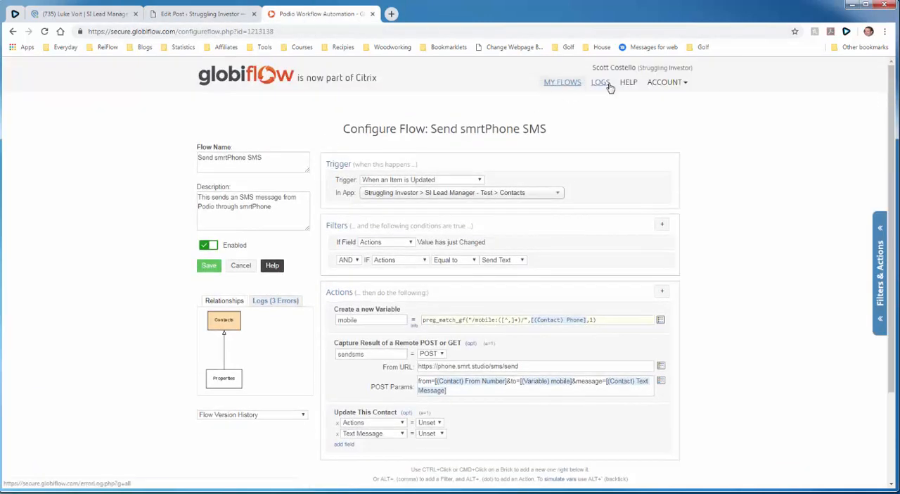
click(562, 83)
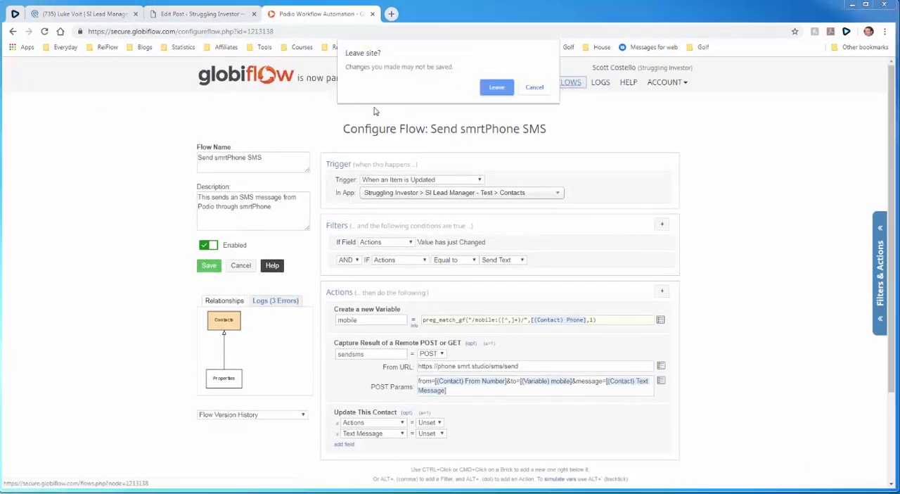
click(493, 88)
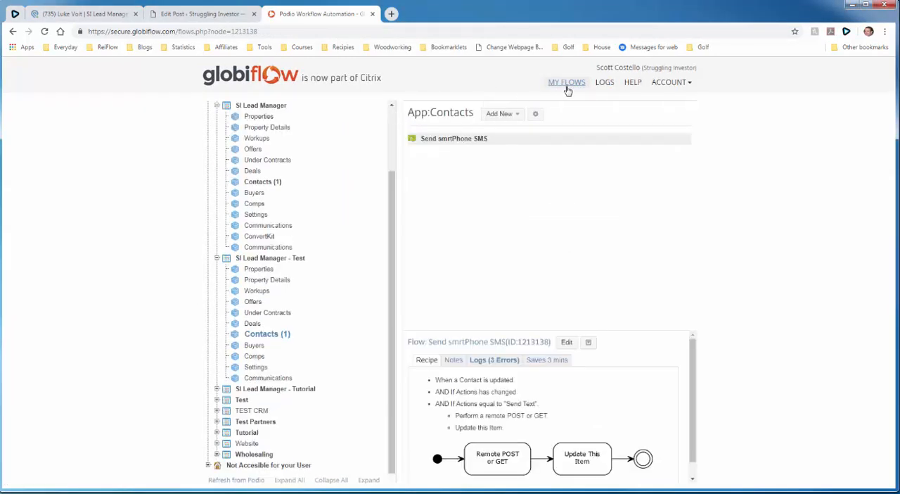
click(255, 259)
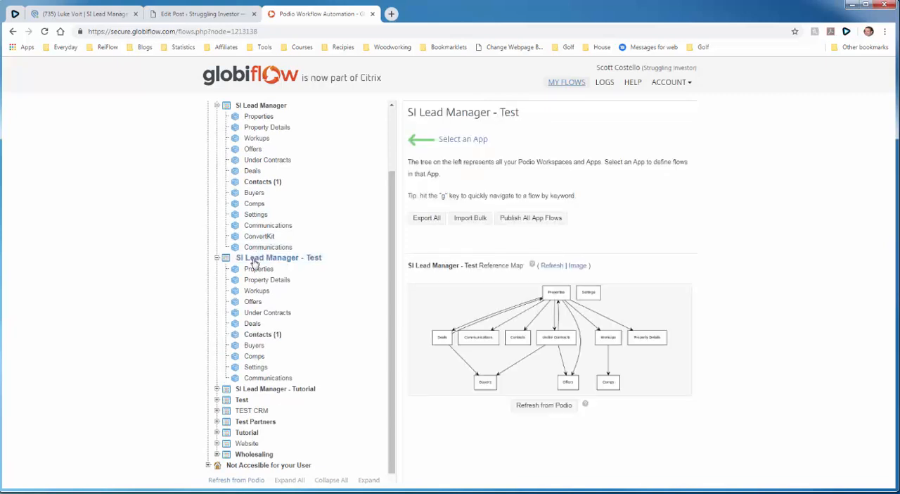
click(254, 335)
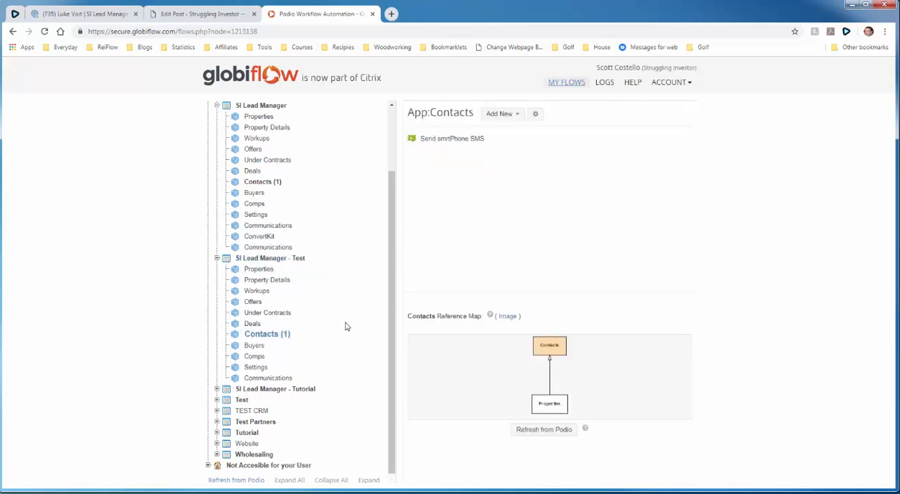
click(536, 430)
- Create a new flow in the Contacts app with the New Comment trigger
click(503, 116)
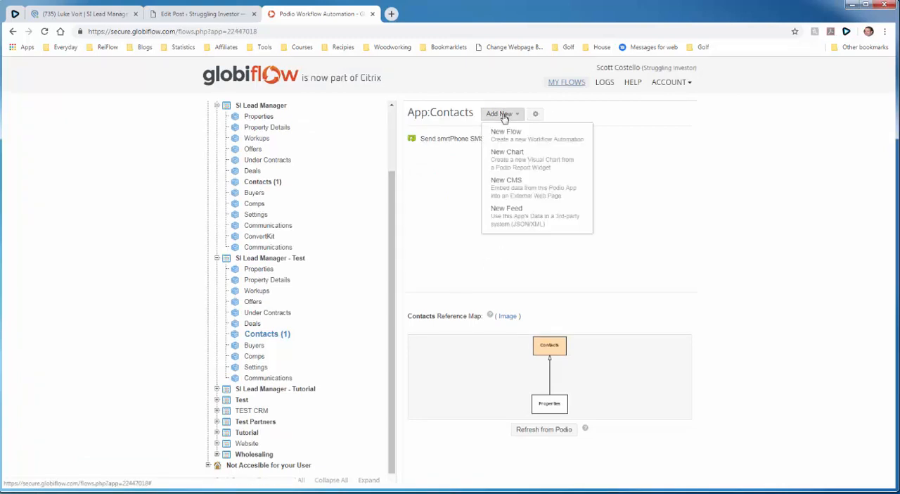
click(532, 139)
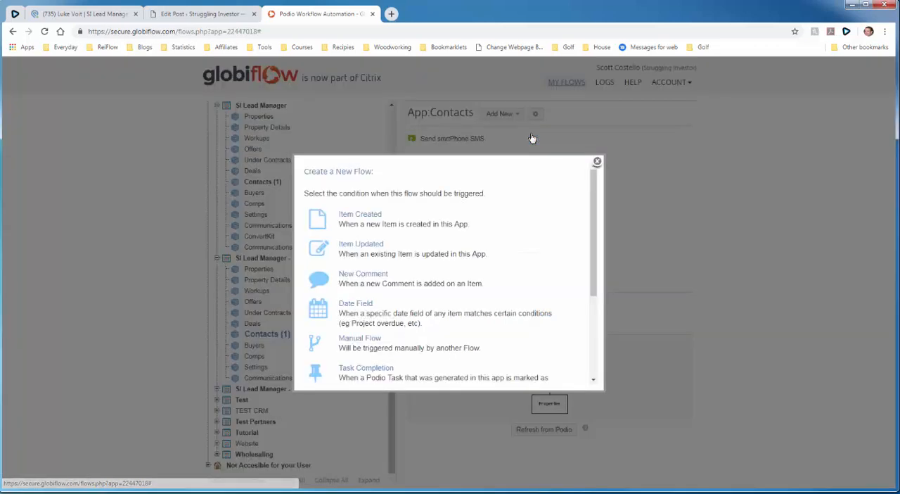
click(377, 279)
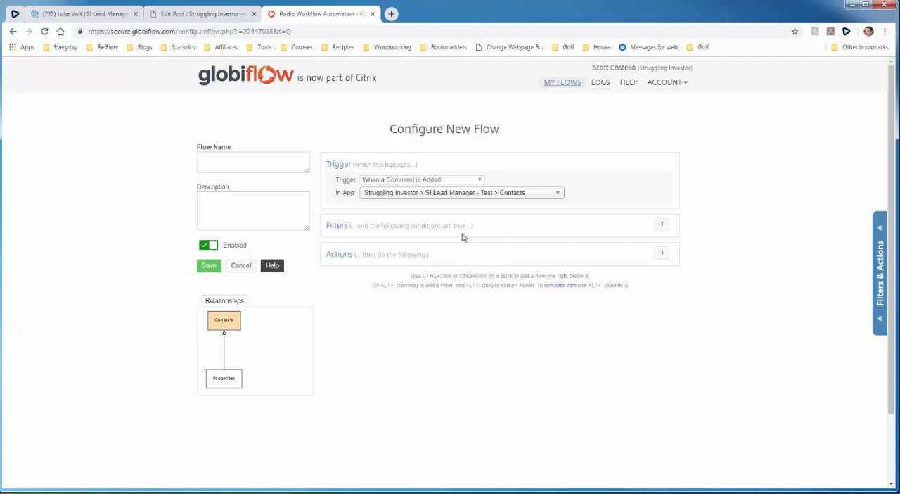
- Add a Comment Match filter requiring that the comment contains "sms:"
click(659, 226)
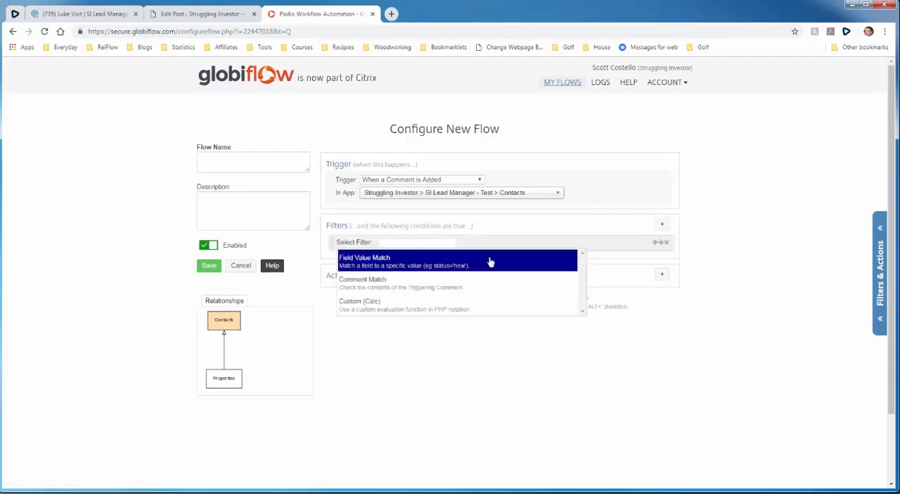
click(450, 283)
click(427, 244)
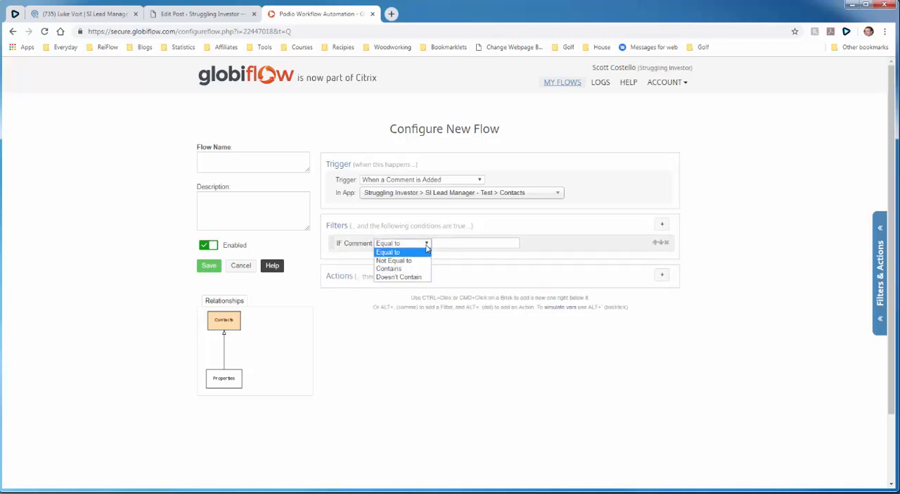
click(420, 270)
click(455, 244)
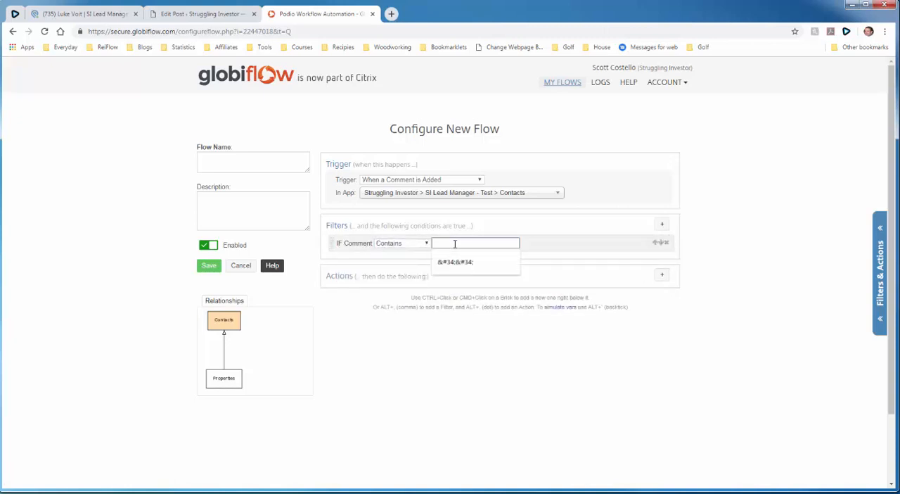
text(sms)
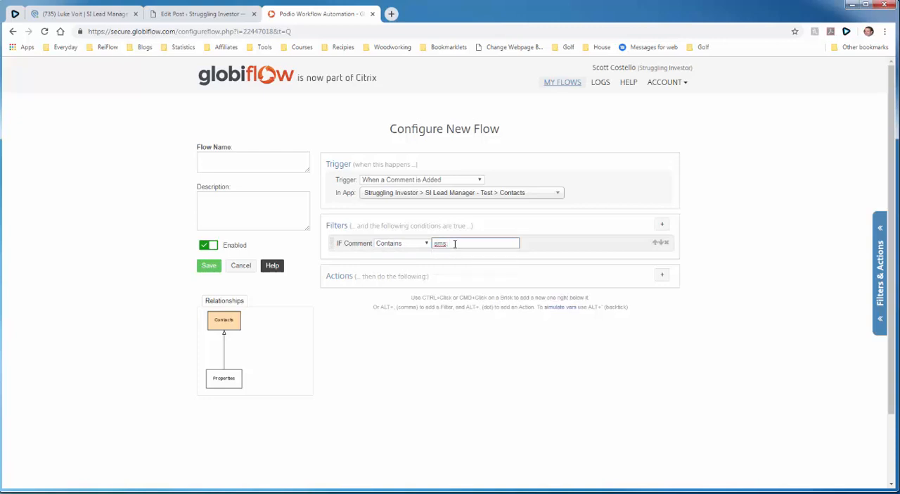
click(563, 234)
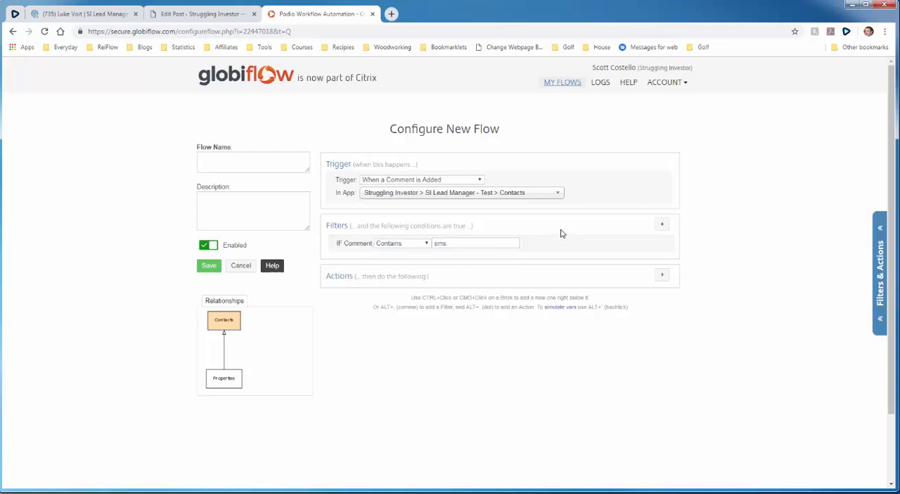
- Check the reference flow in the WordPress post and add a Custom Variable / Calc action named message to the new flow
click(171, 19)
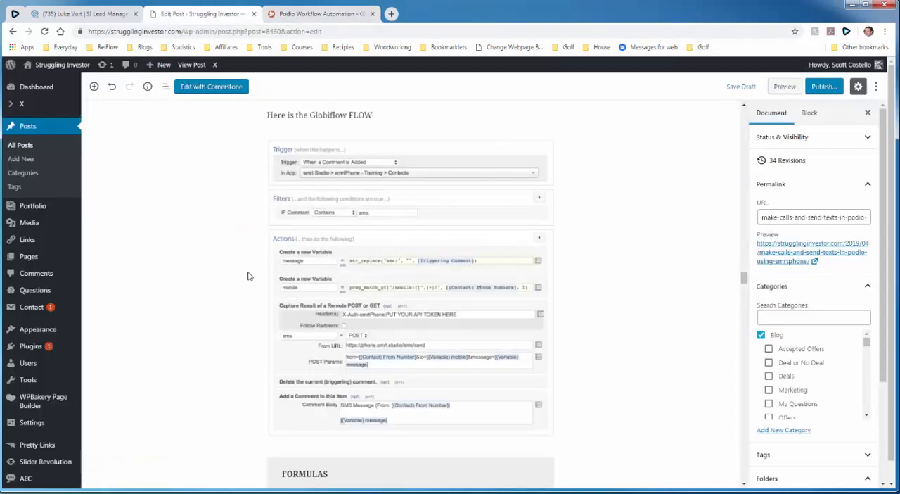
scroll(248, 275, down, 1)
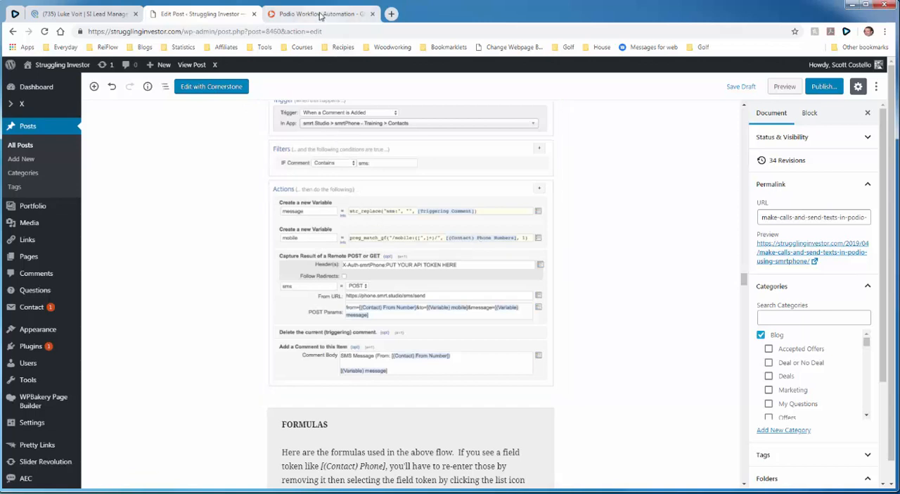
click(320, 13)
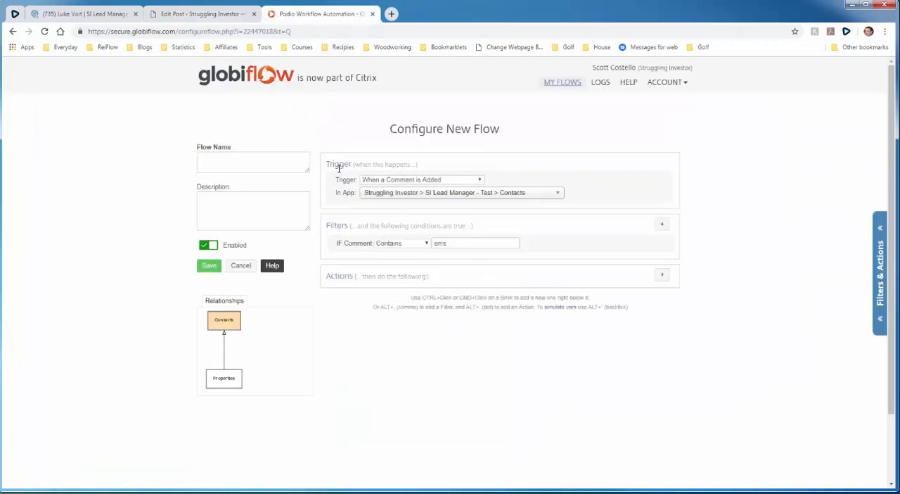
click(663, 275)
text(var)
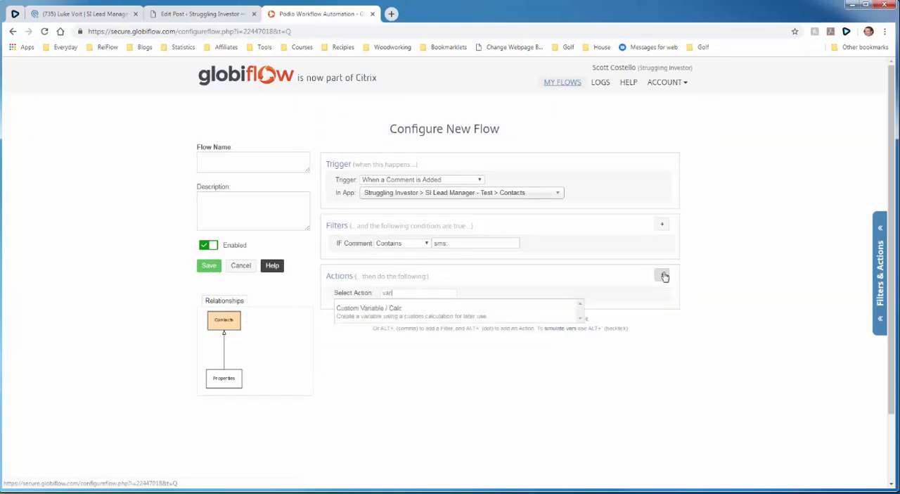
click(513, 313)
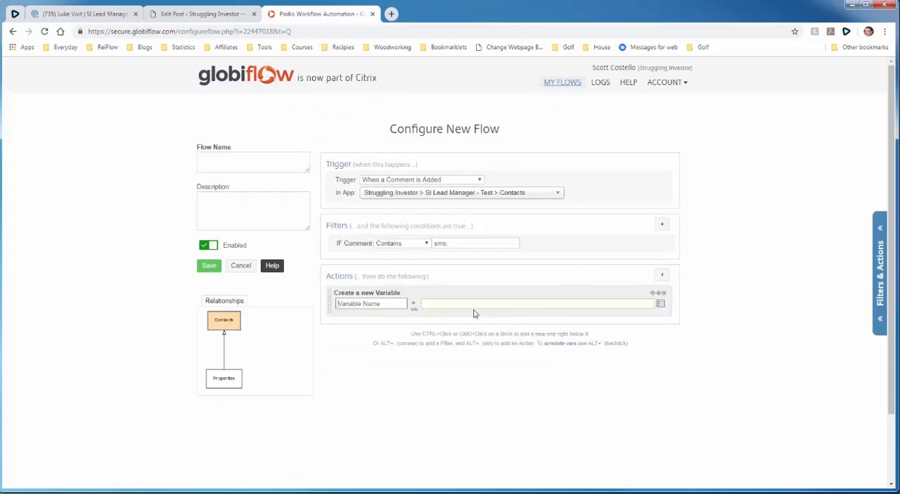
click(396, 304)
text(message)
- Copy the Message formula str_replace("sms:","", [Triggering Comment]) from the WordPress post into the message variable's value in GlobiFlow
click(431, 307)
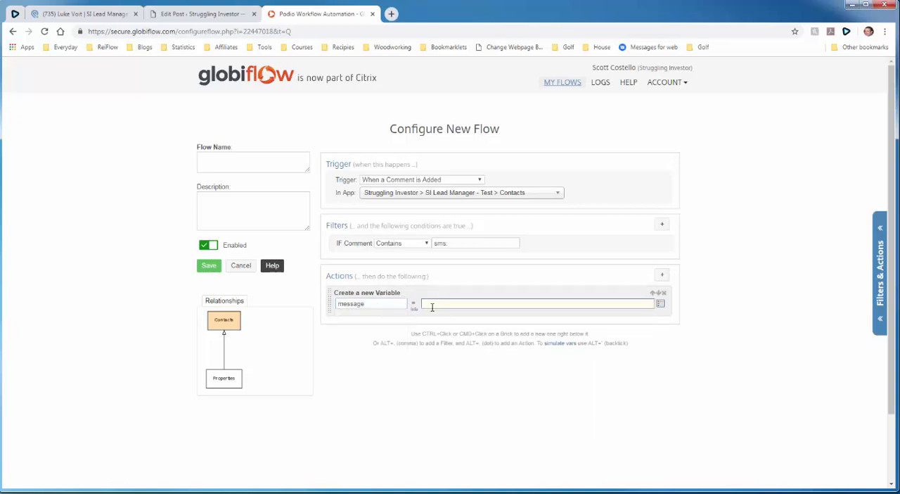
click(202, 17)
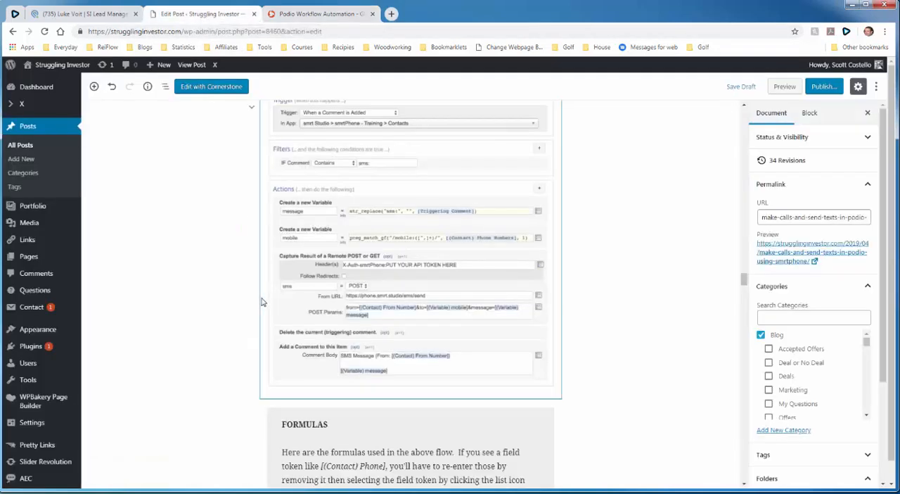
scroll(260, 301, down, 4)
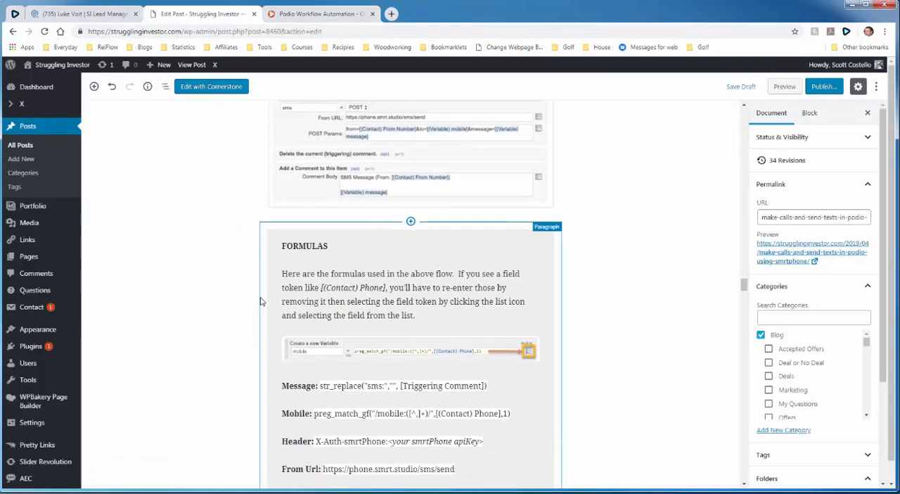
drag(341, 267, 486, 268)
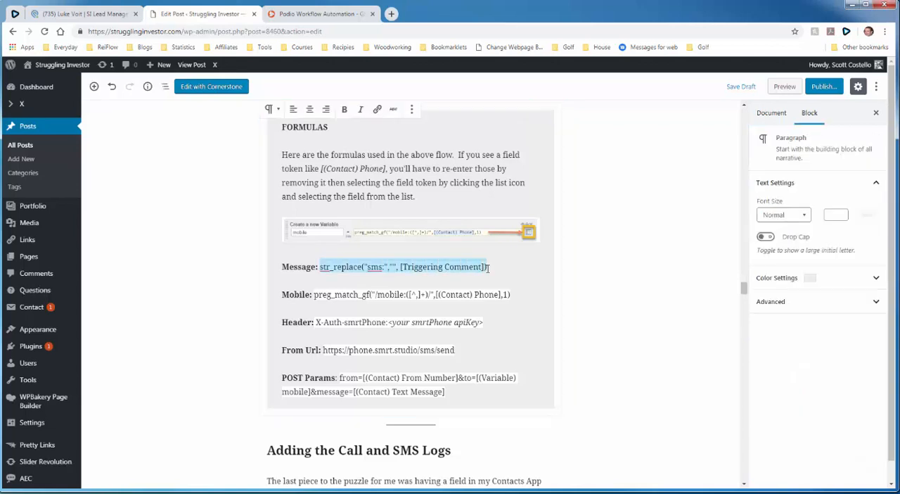
right_click(462, 266)
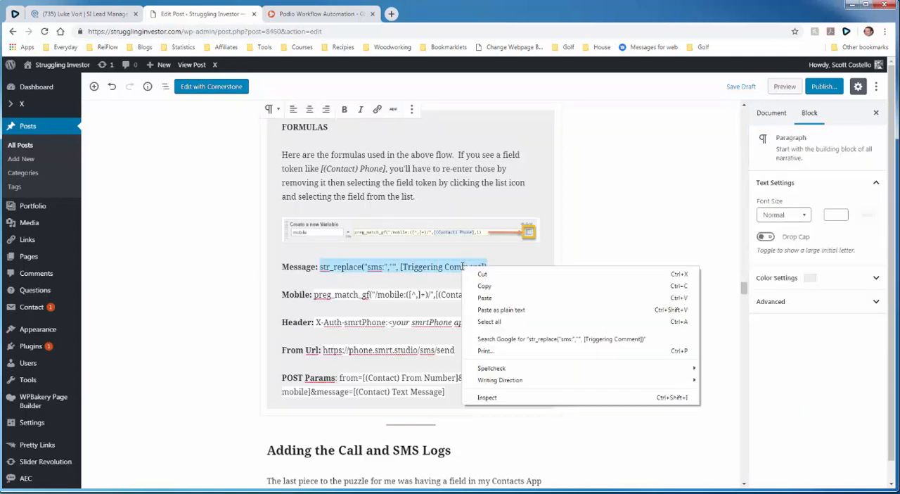
click(481, 288)
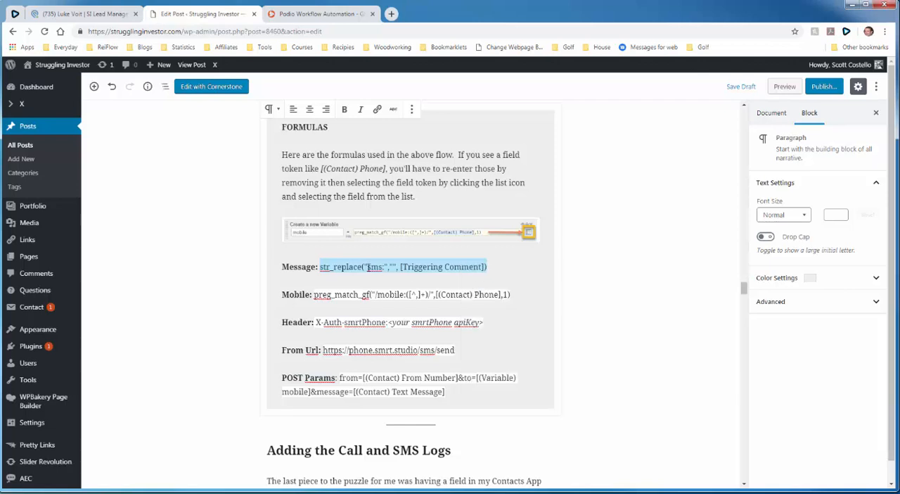
click(318, 22)
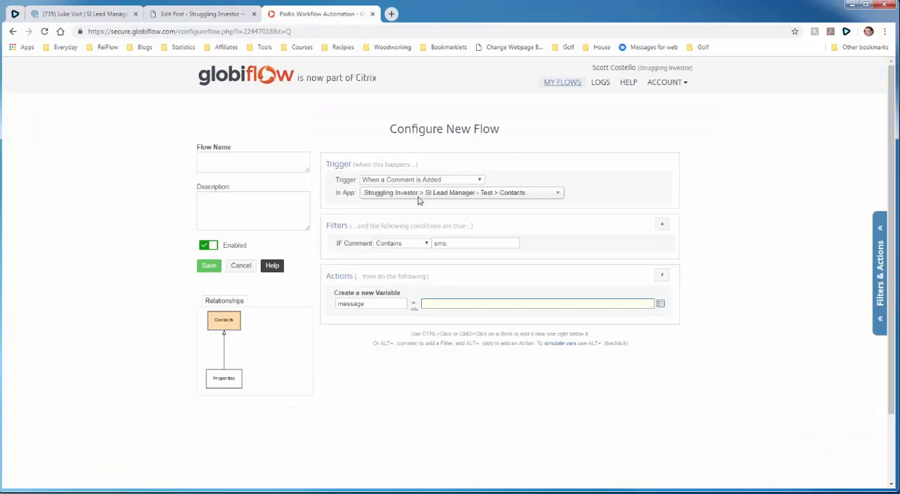
right_click(441, 306)
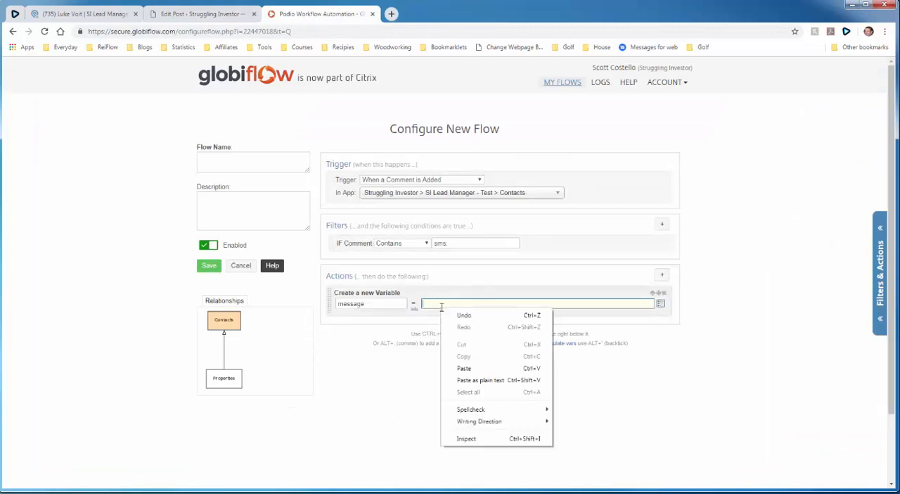
click(466, 367)
- Replace the plain-text [Triggering Comment] in the message variable's formula with the actual Triggering Comment field token
drag(497, 304, 566, 303)
click(498, 304)
key(BackSpace)
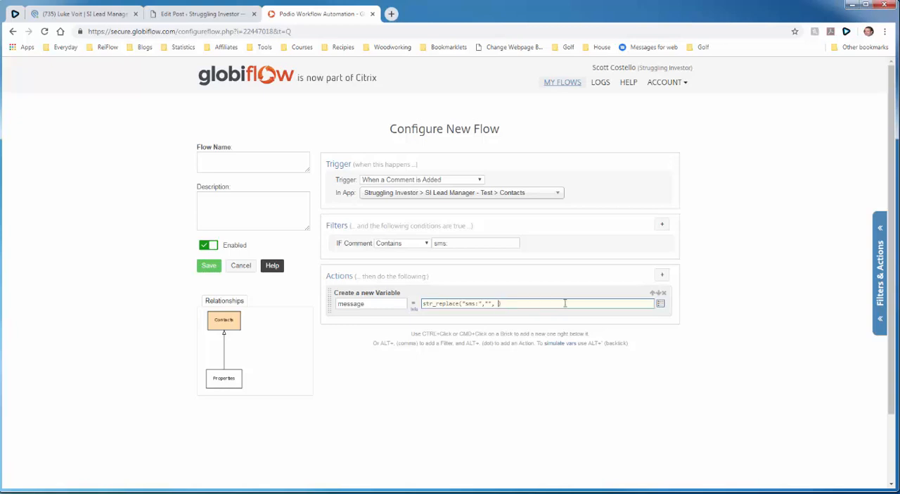
click(660, 303)
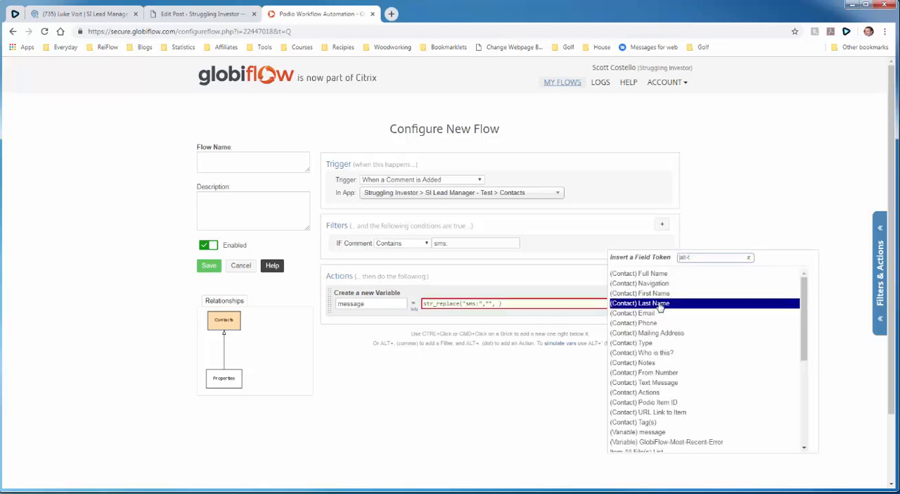
scroll(665, 342, down, 1)
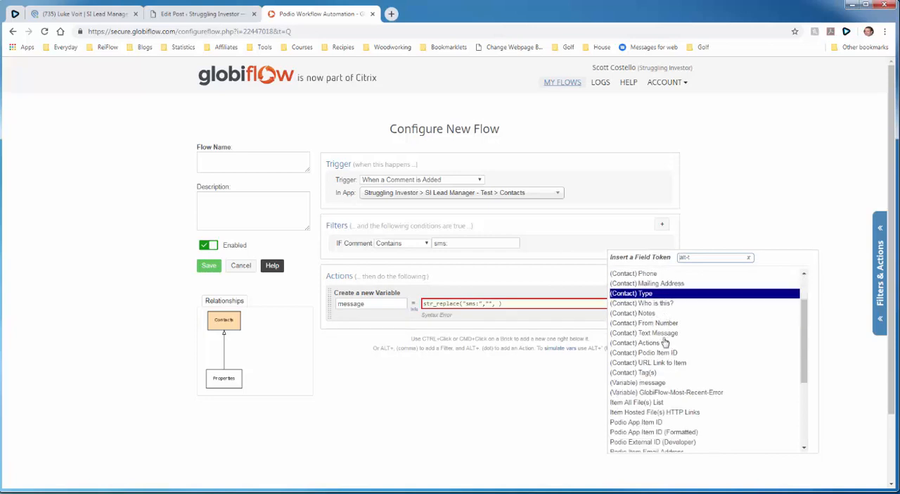
scroll(666, 343, down, 2)
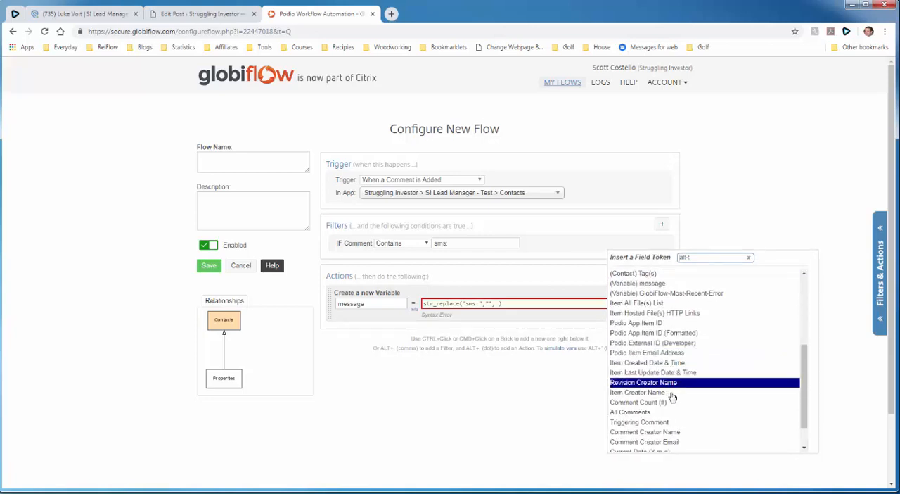
scroll(673, 398, down, 1)
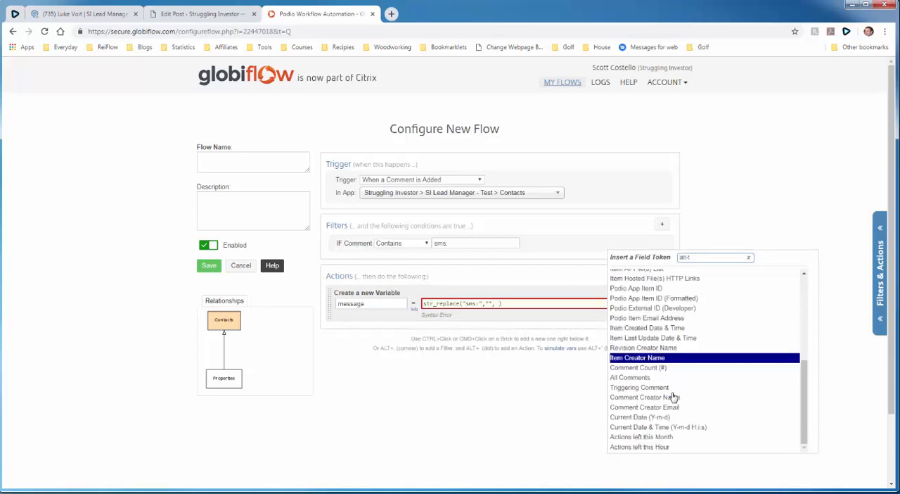
click(662, 389)
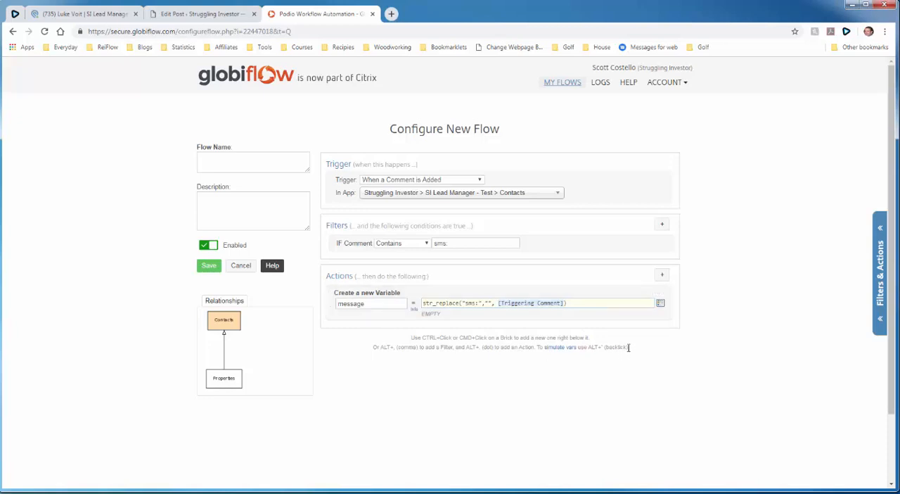
- Add a second Custom Variable / Calc action and name the variable mobile
click(663, 276)
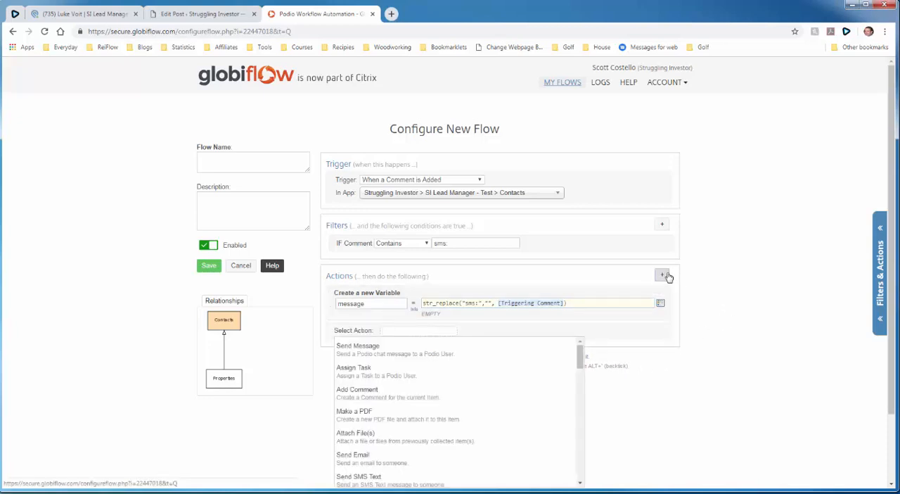
text(vari)
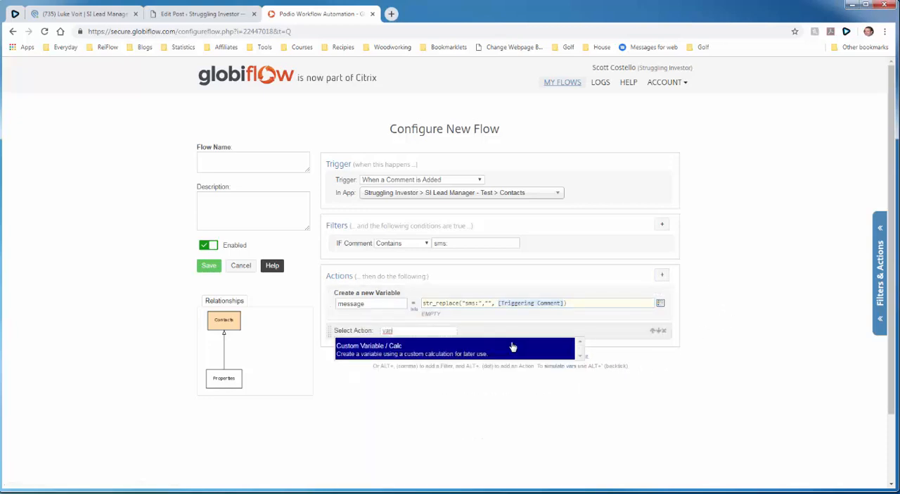
click(513, 346)
click(376, 341)
text(mobile)
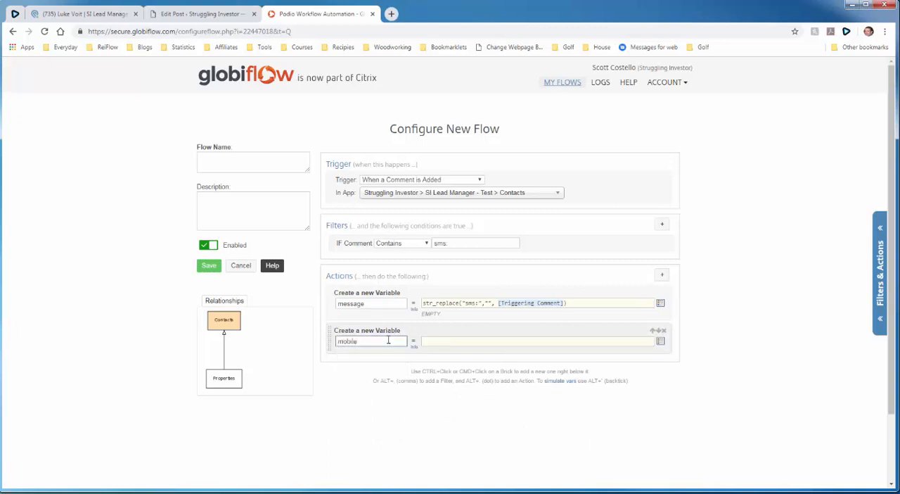
click(433, 342)
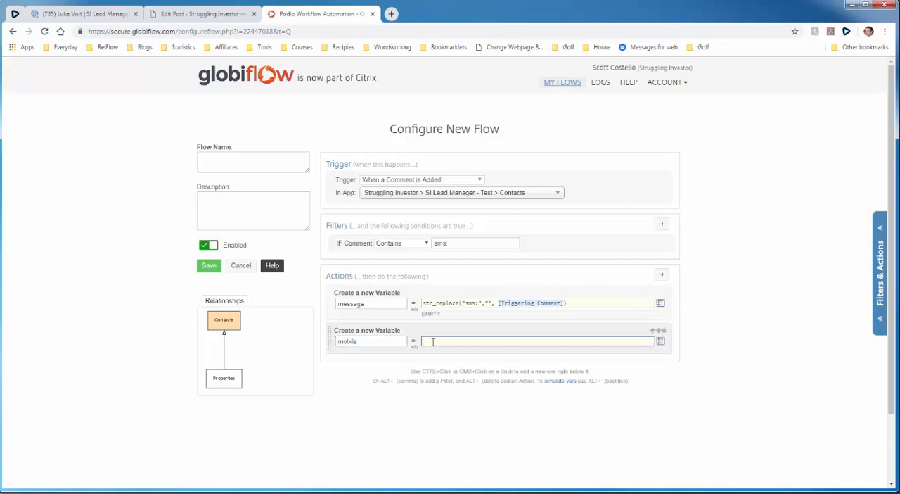
- Copy the Mobile formula preg_match_gf("/mobile:([^,]+)/",[(Contact) Phone],1) from the WordPress post into the mobile variable's value in GlobiFlow
click(230, 16)
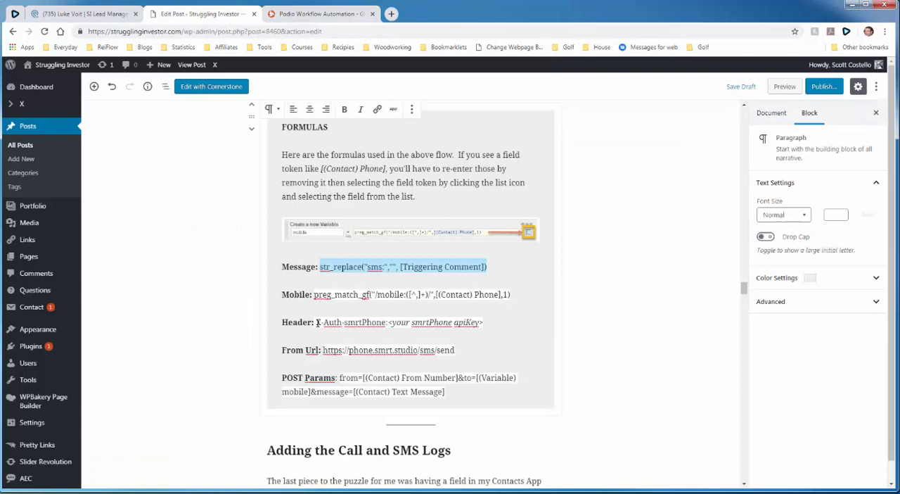
drag(314, 294, 514, 296)
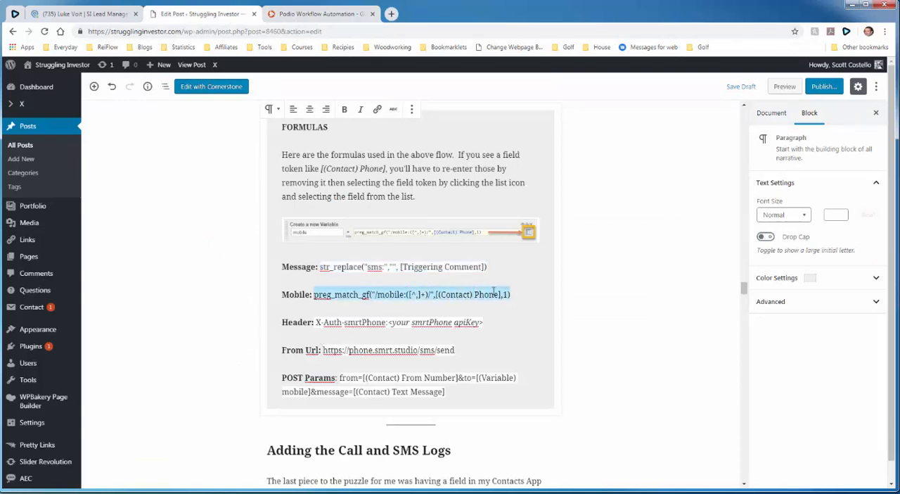
right_click(495, 291)
click(502, 313)
click(302, 14)
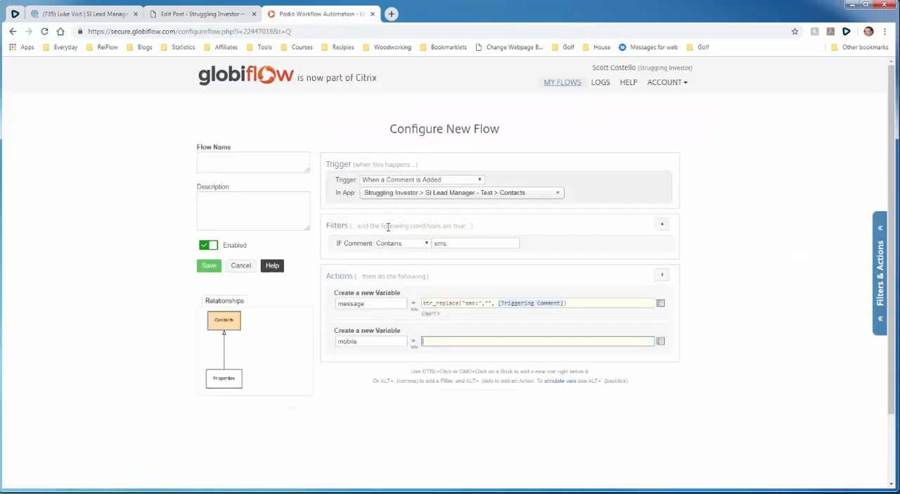
right_click(448, 343)
click(470, 403)
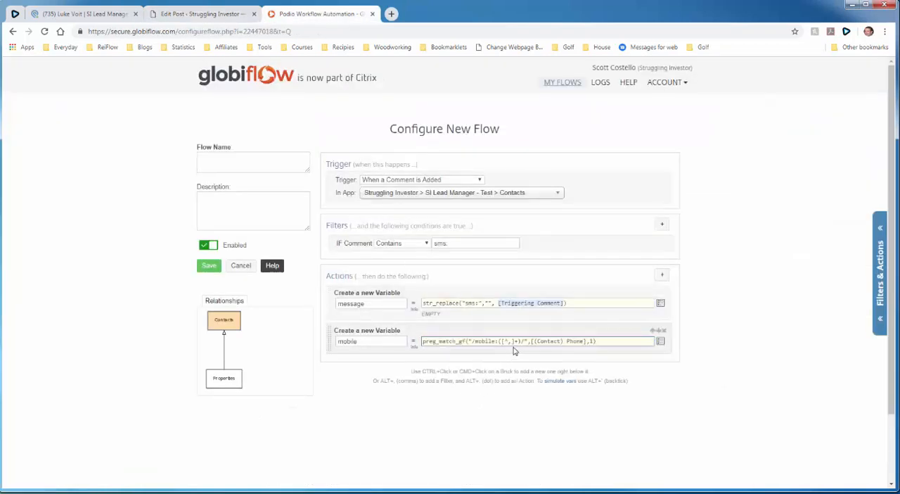
- Replace the plain-text [(Contact) Phone] in the mobile variable's formula with the actual (Contact) Phone field token
drag(532, 341, 585, 340)
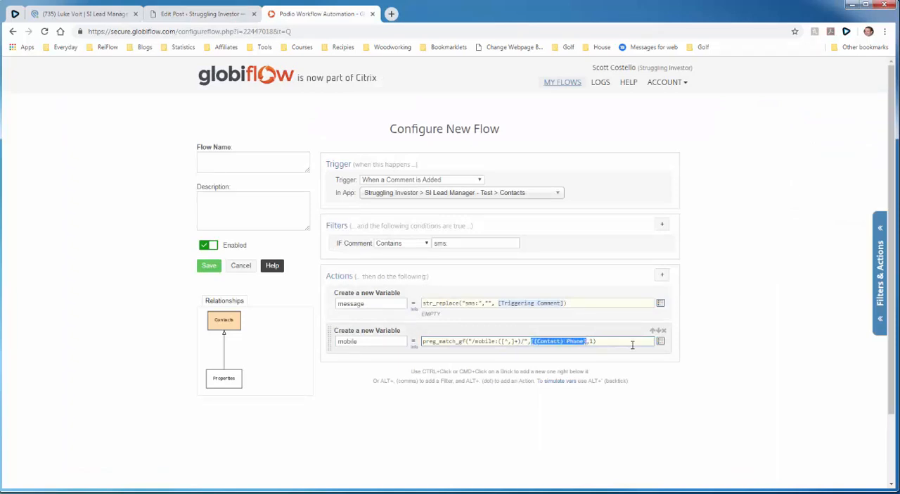
key(BackSpace)
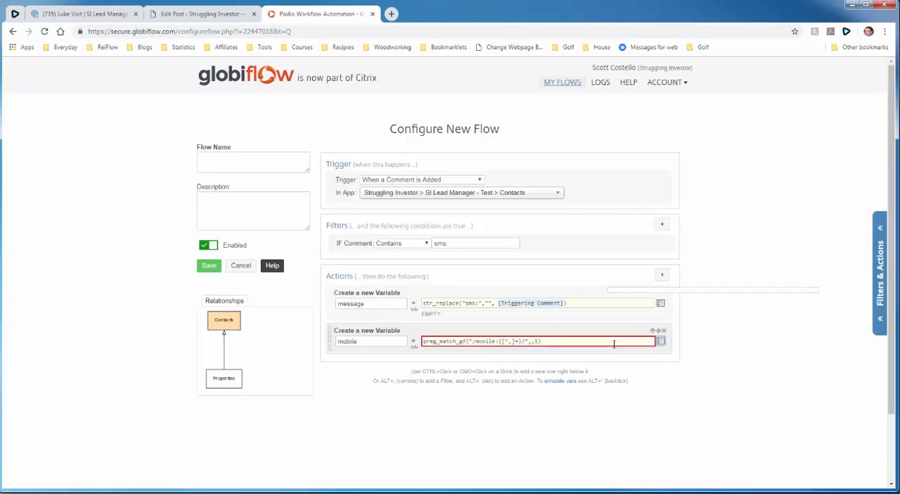
click(660, 341)
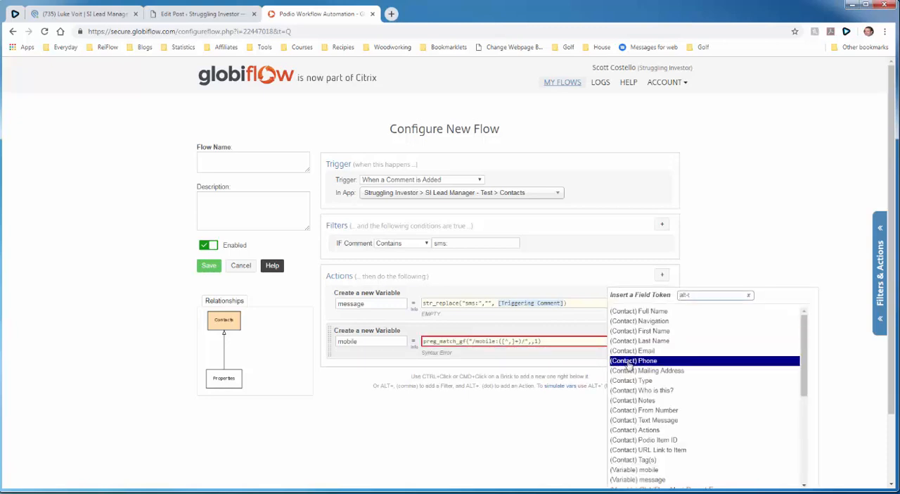
click(629, 361)
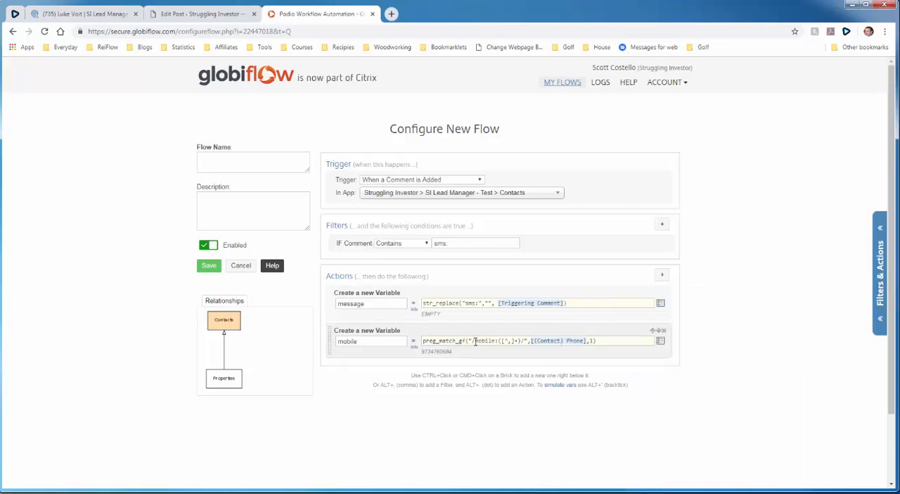
- Compare the word mobile in the formula with the phone type options on the Podio contact, and return to GlobiFlow
drag(476, 341, 495, 341)
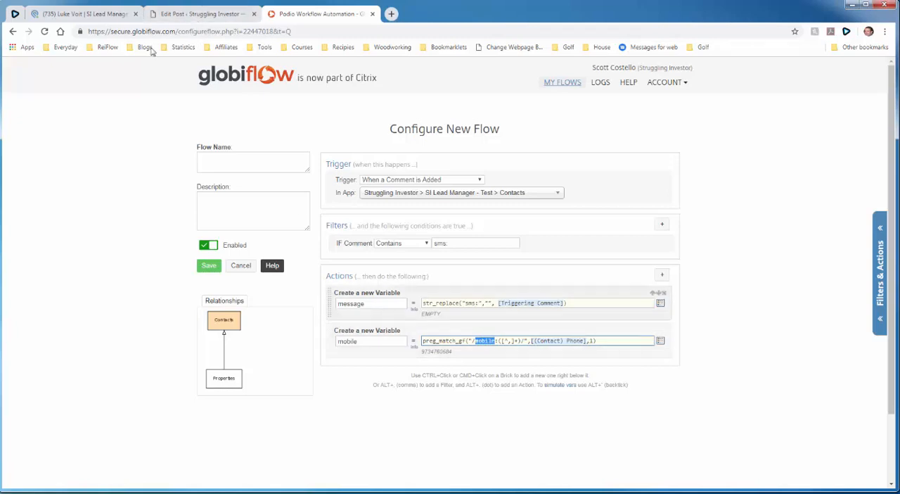
click(113, 15)
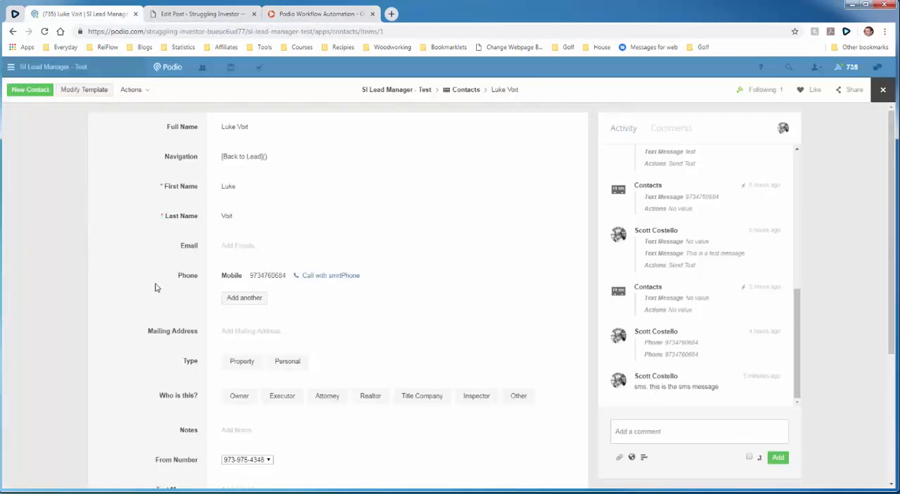
click(227, 279)
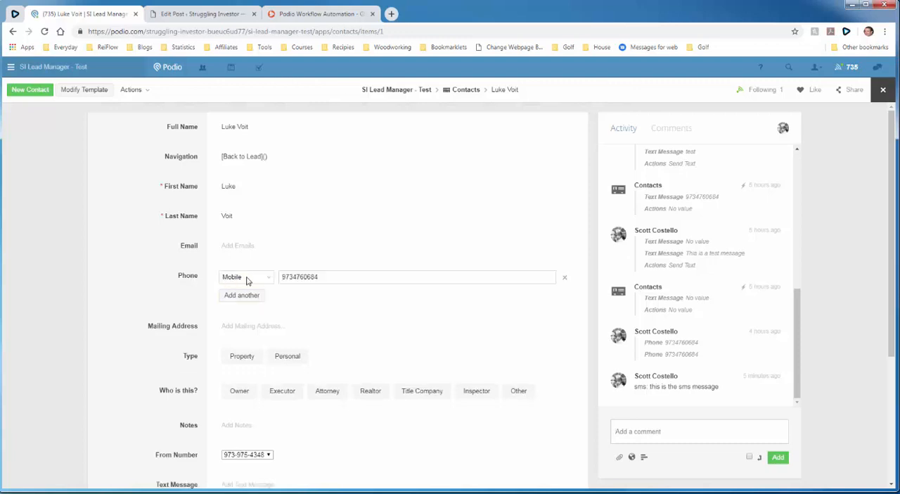
click(249, 281)
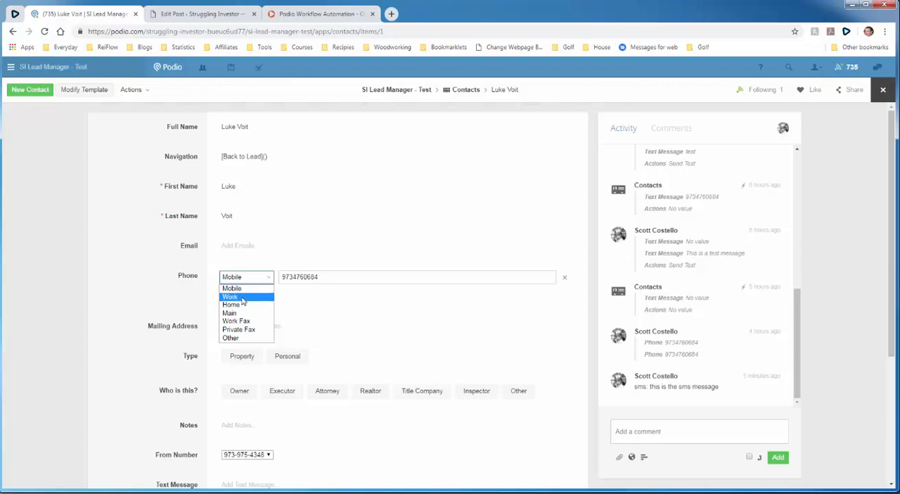
click(171, 290)
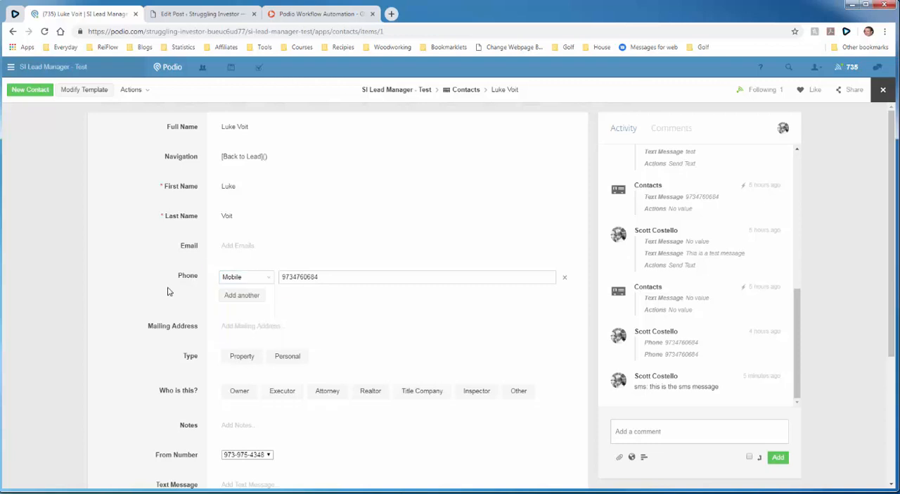
click(294, 16)
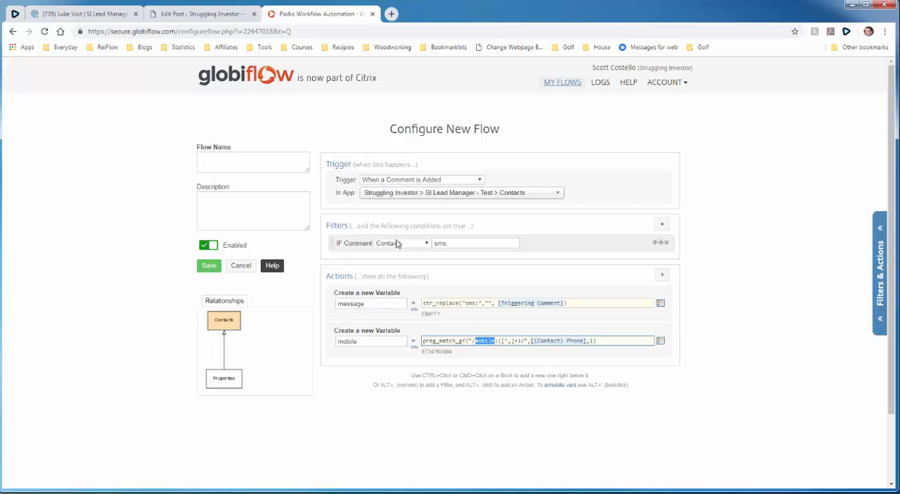
- Check the reference flow in the WordPress post, add a Remote POST / GET action in GlobiFlow and show its optional header settings
click(208, 23)
scroll(229, 210, up, 1)
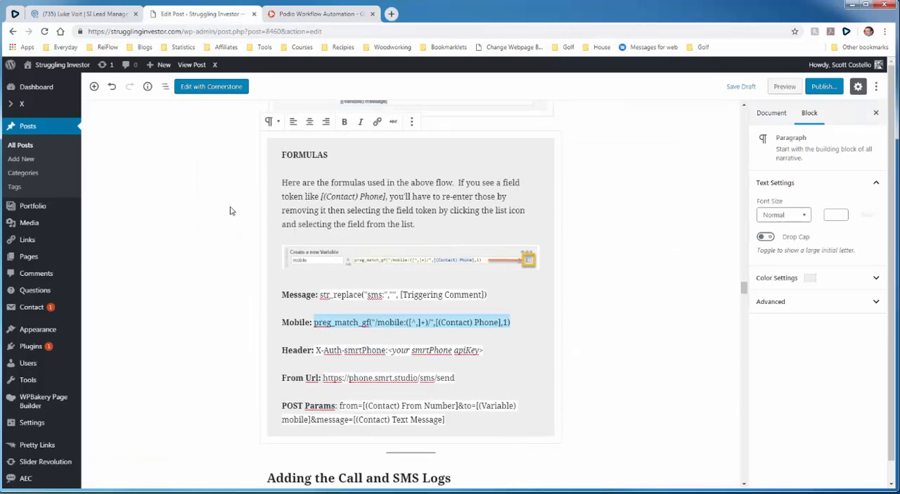
scroll(229, 210, up, 4)
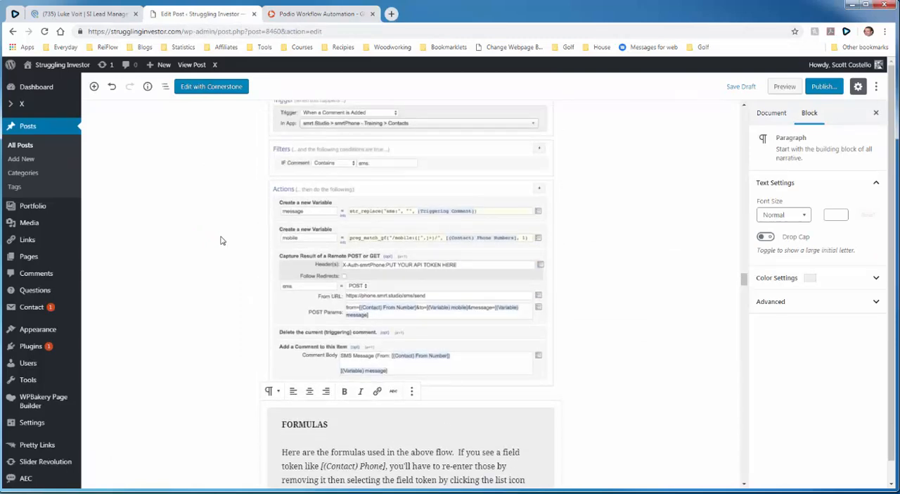
scroll(220, 241, down, 1)
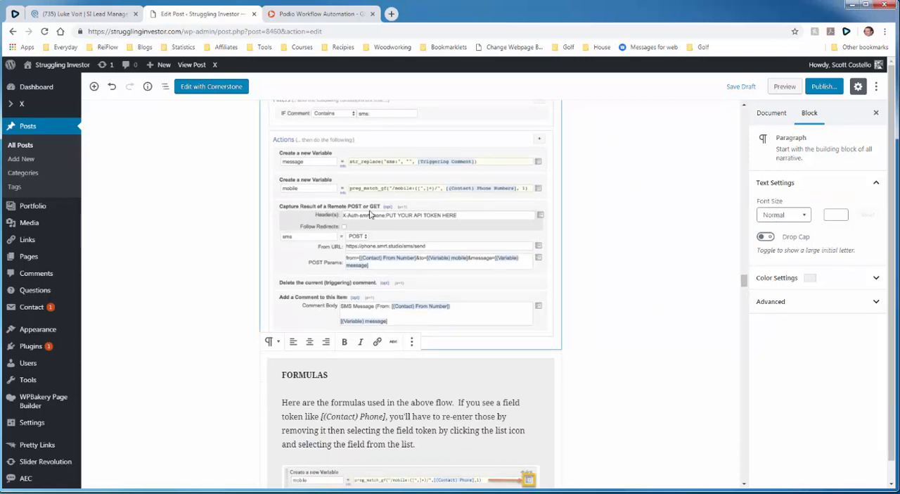
click(313, 14)
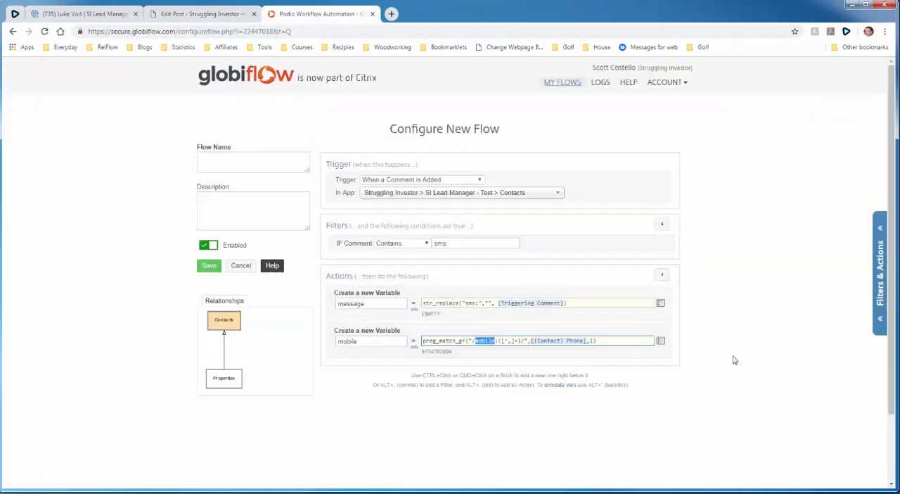
click(661, 276)
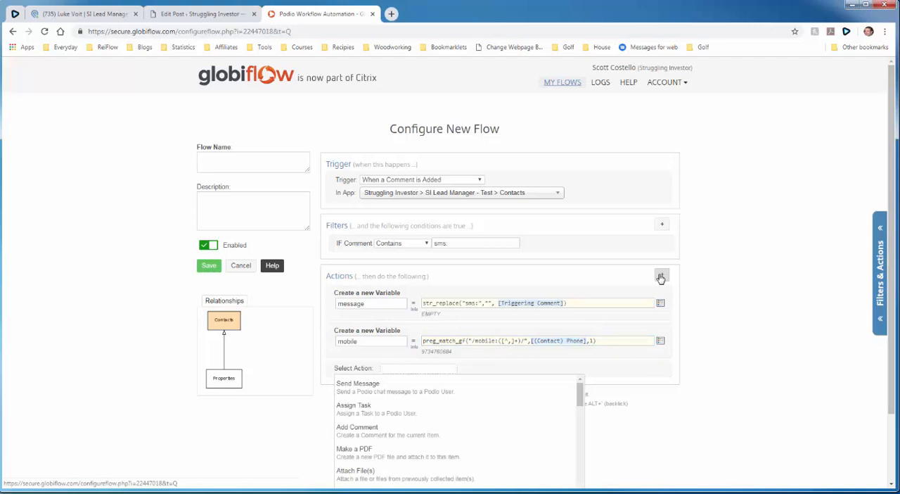
text(post)
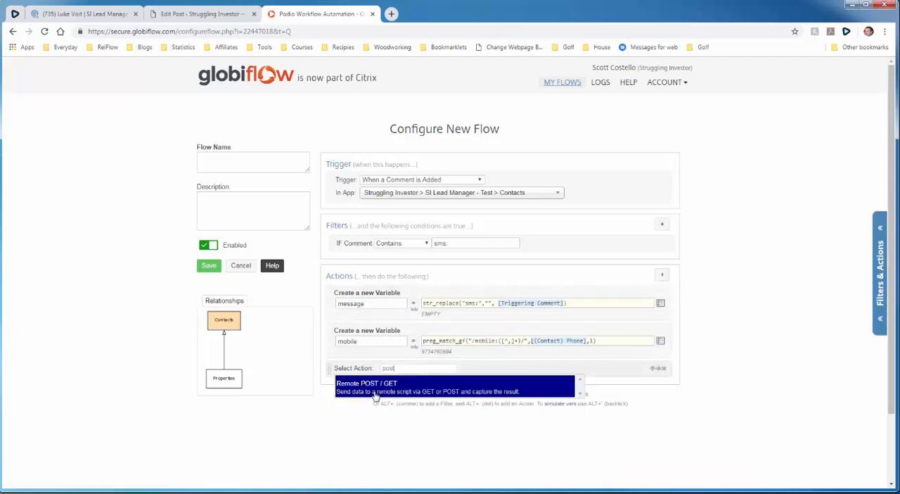
click(375, 396)
scroll(371, 389, down, 2)
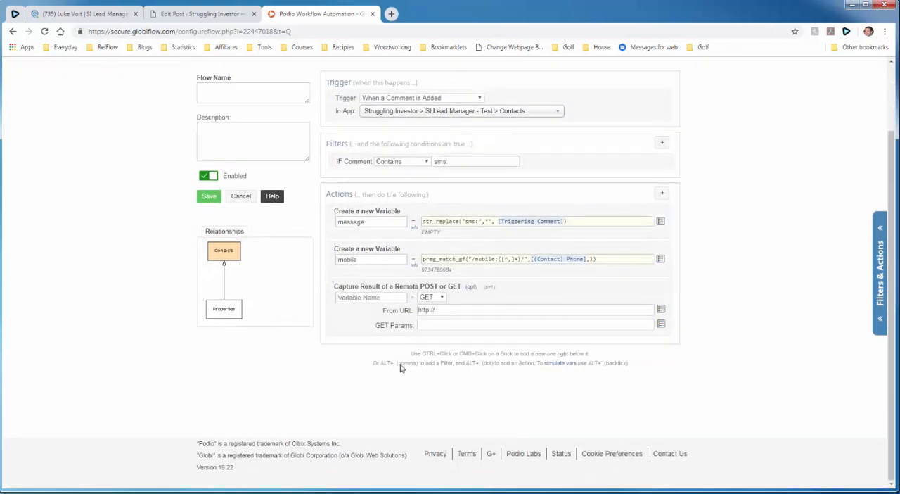
click(471, 287)
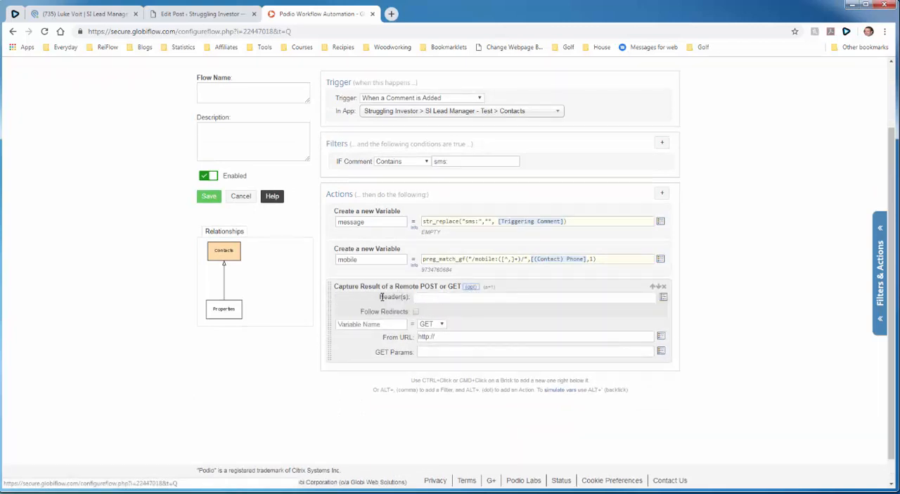
- Copy the header X-Auth-smrtPhone:<your smrtPhone apiKey> from the WordPress post into the Remote POST action's header field in GlobiFlow
click(418, 296)
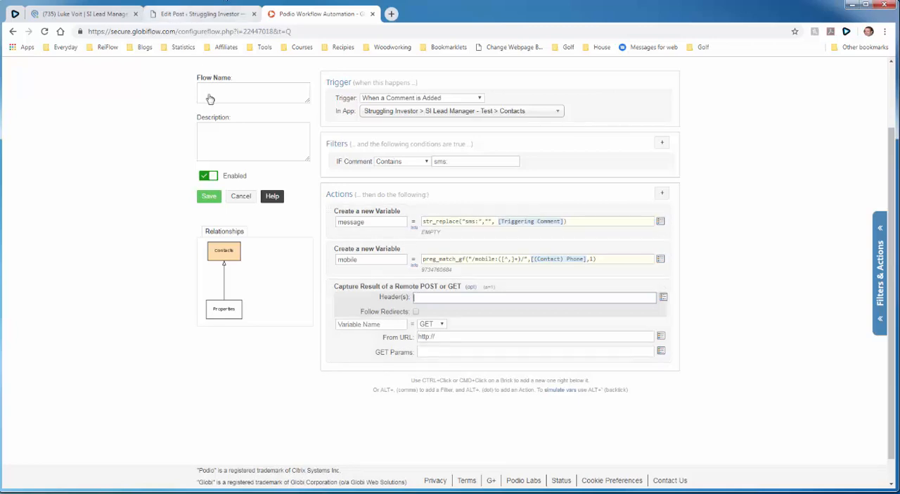
click(174, 14)
scroll(199, 260, down, 4)
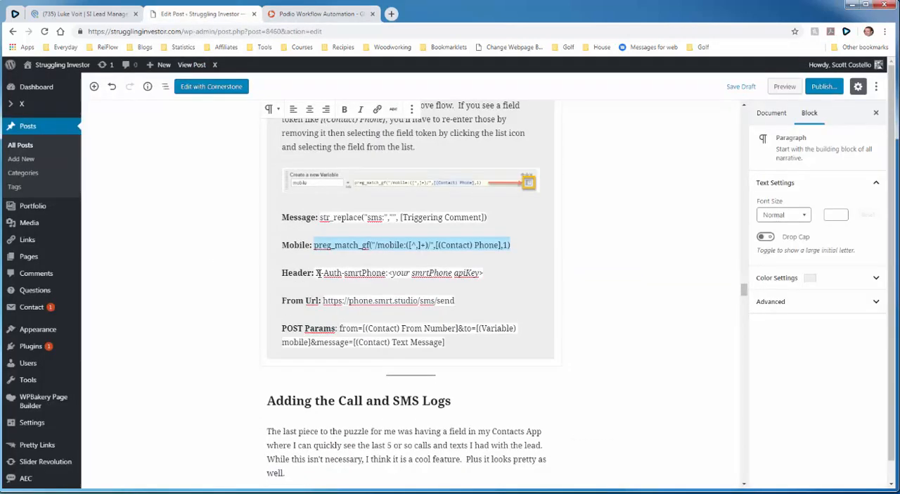
click(345, 272)
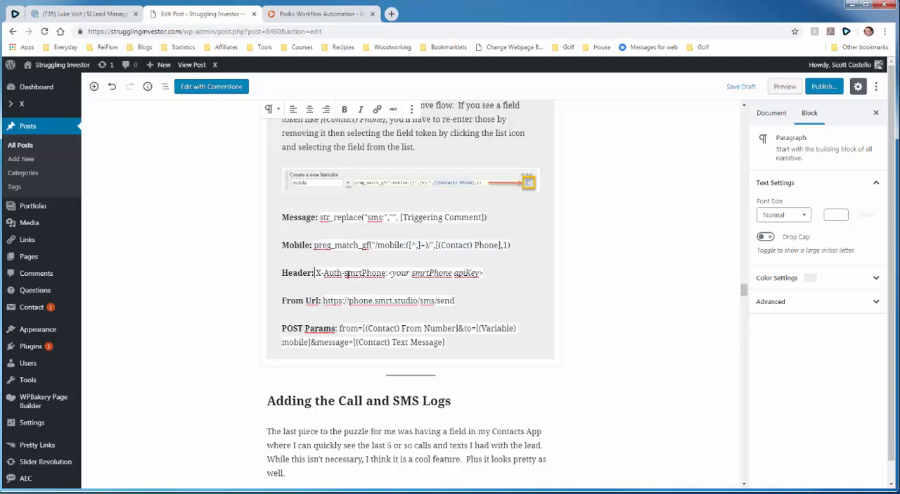
drag(347, 273, 485, 273)
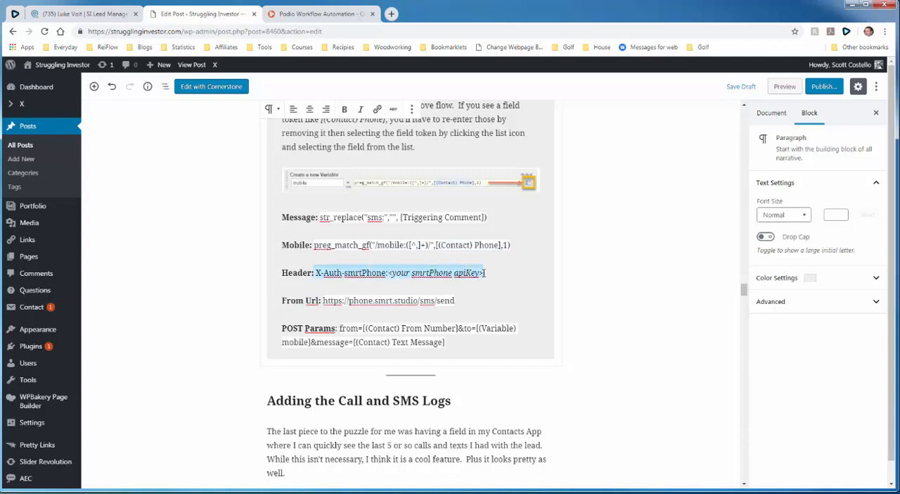
right_click(474, 273)
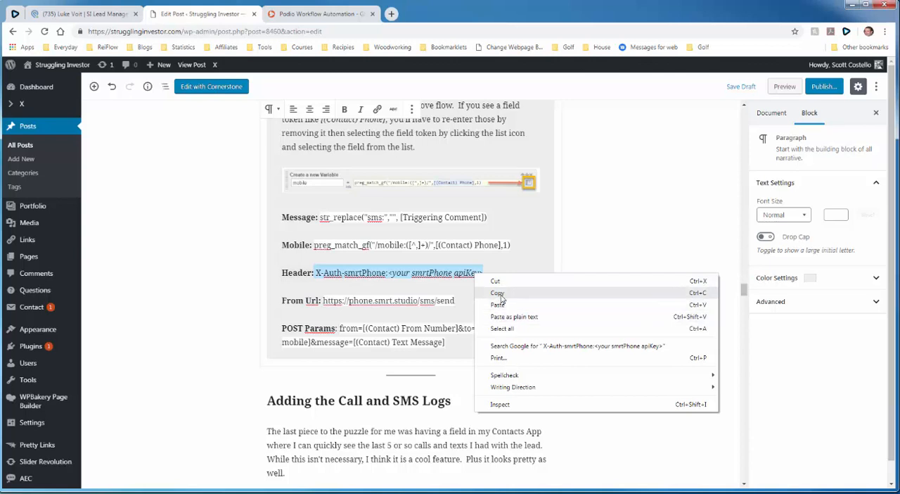
click(500, 295)
click(294, 14)
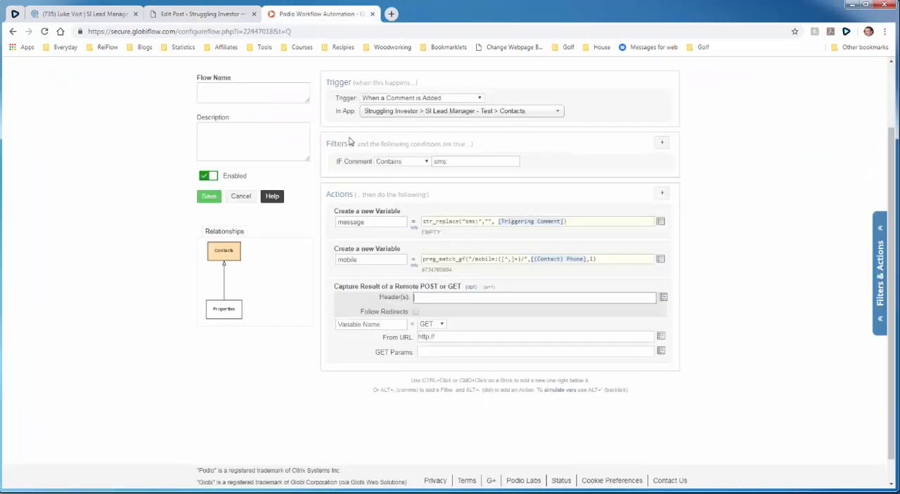
right_click(433, 301)
click(465, 355)
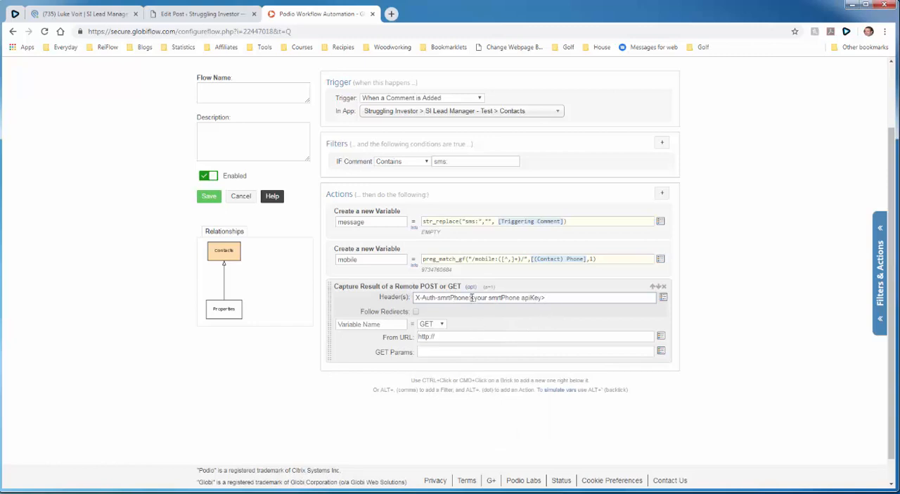
- Replace the <your smrtPhone apiKey> placeholder in the header with the API token copied from the smrtPhone dashboard's account summary
drag(471, 297, 547, 298)
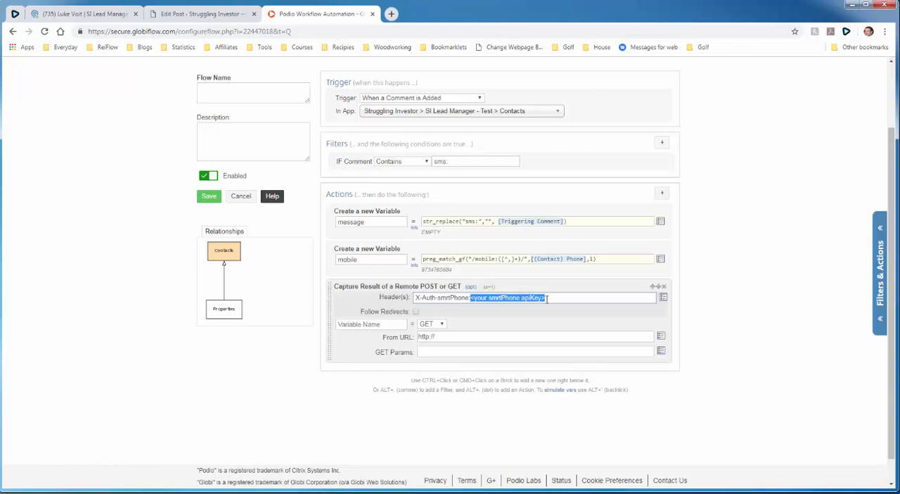
key(BackSpace)
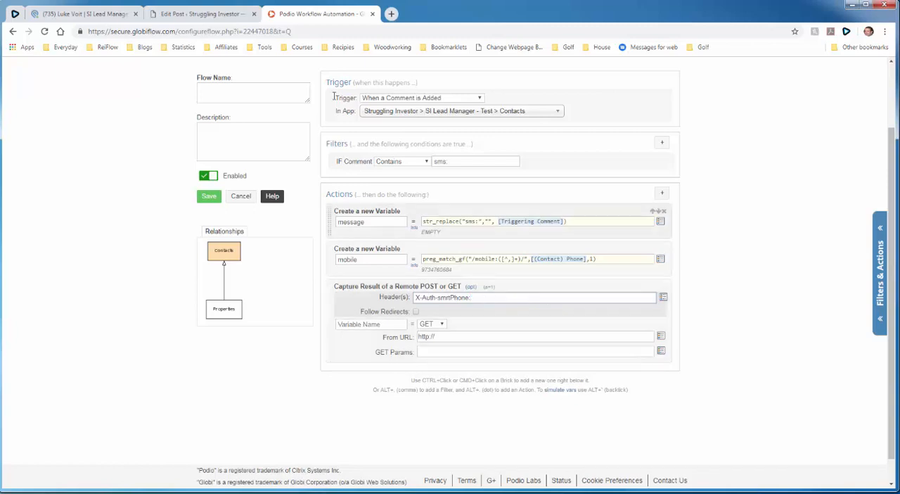
click(20, 17)
click(41, 95)
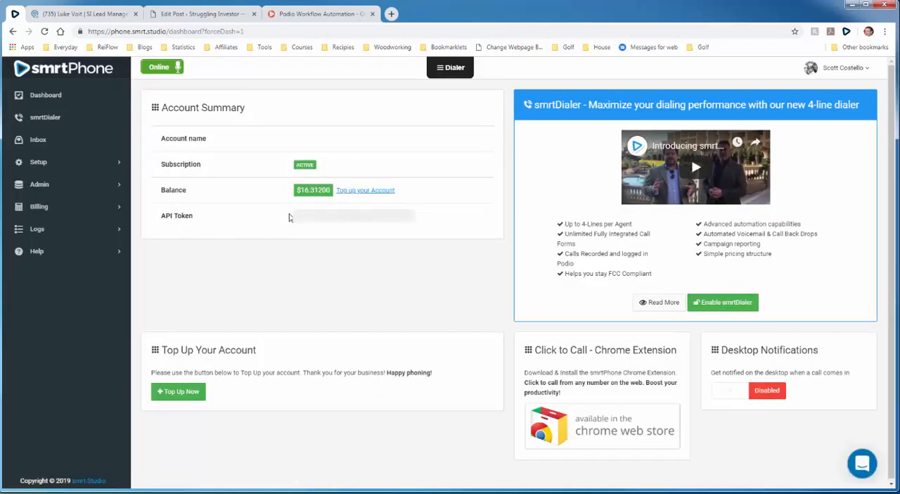
drag(294, 215, 419, 225)
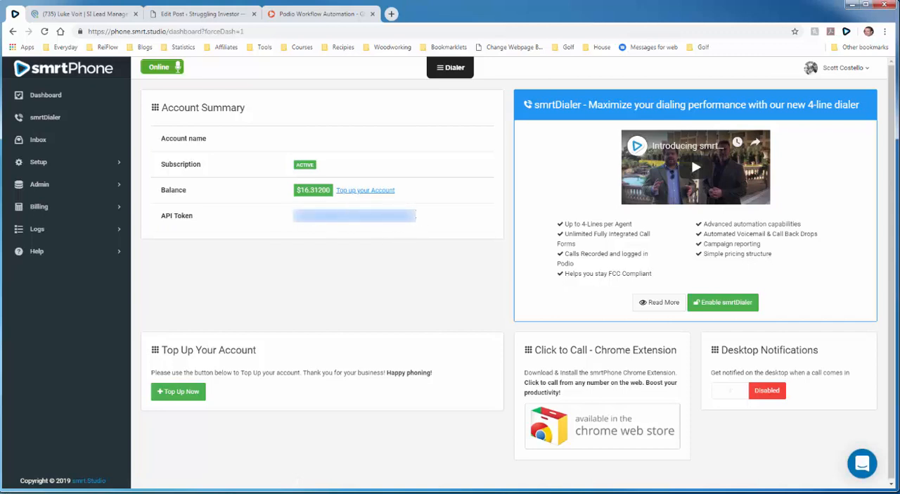
right_click(417, 219)
click(427, 224)
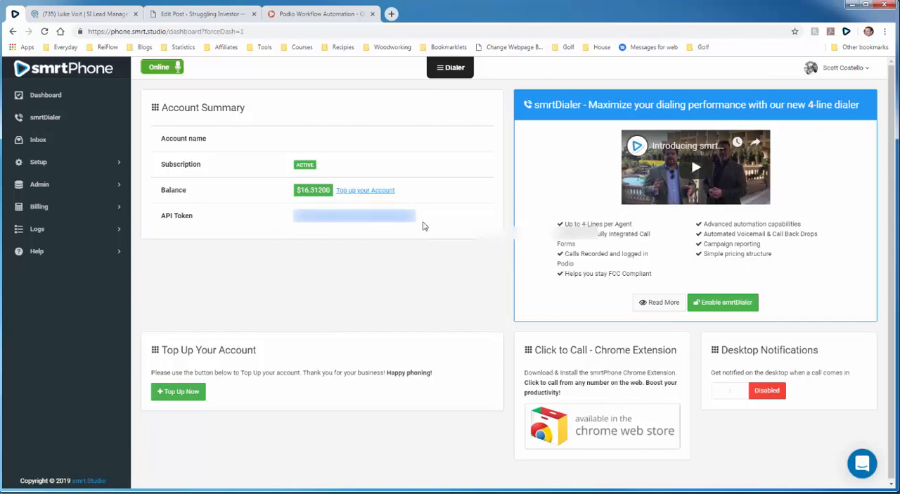
click(285, 19)
right_click(482, 297)
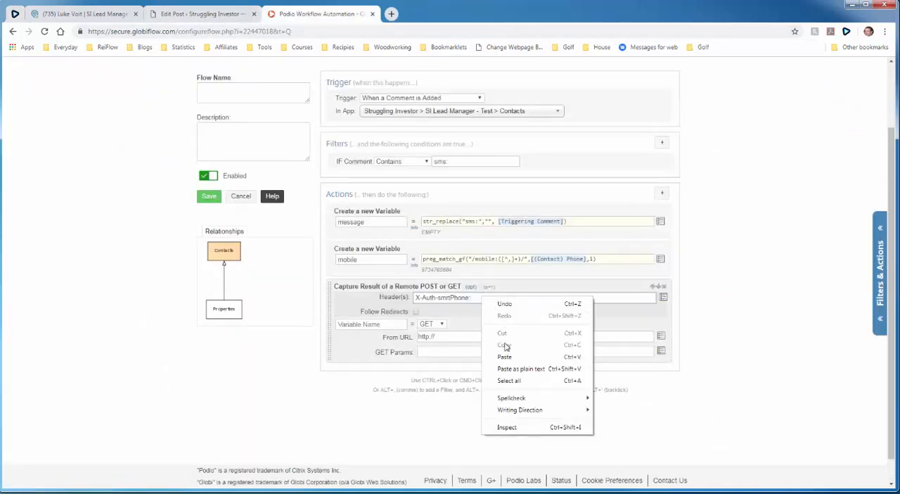
click(504, 357)
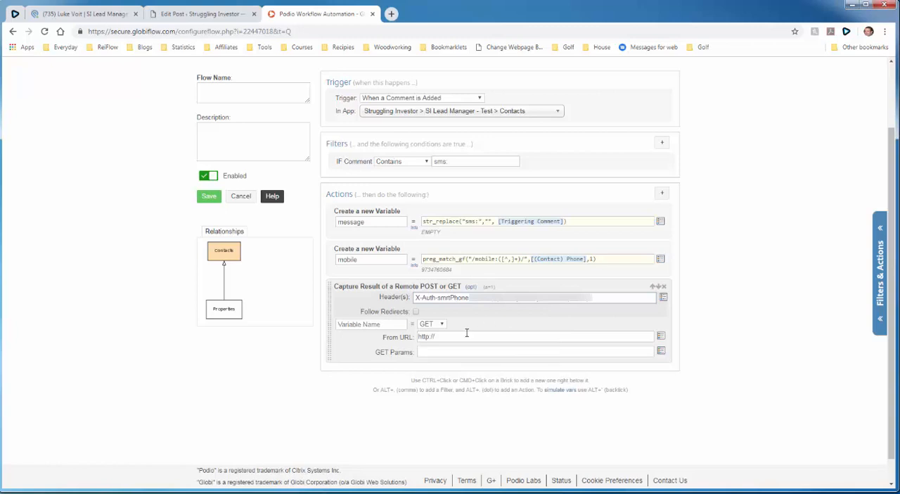
- Name the remote call's result variable smrtPhone and set its request method to POST
click(391, 325)
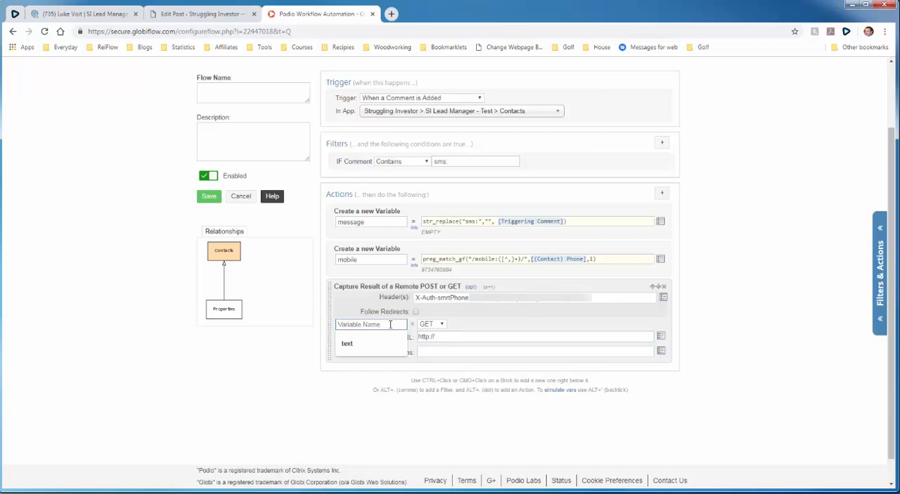
text(s)
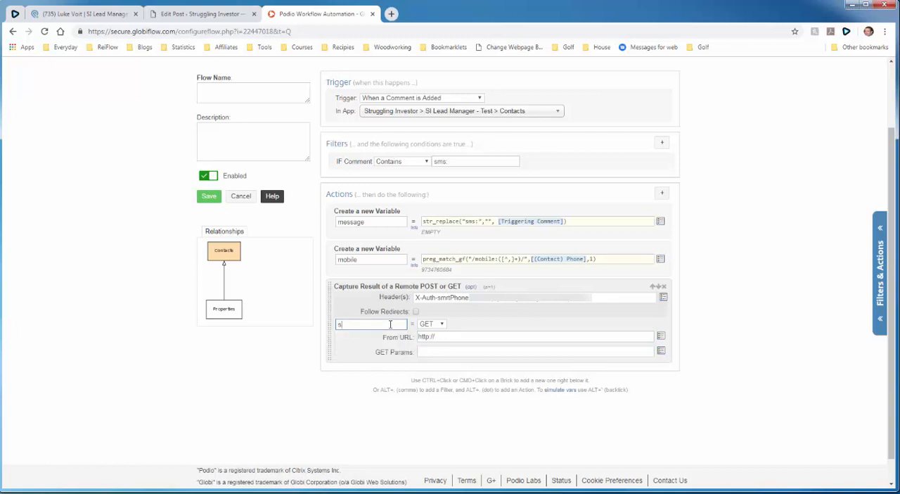
text(mrtPhone)
click(443, 325)
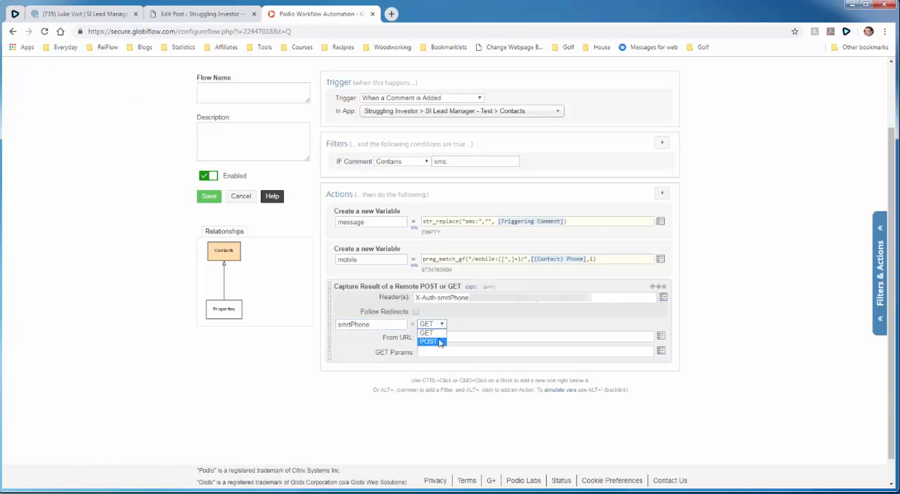
click(429, 341)
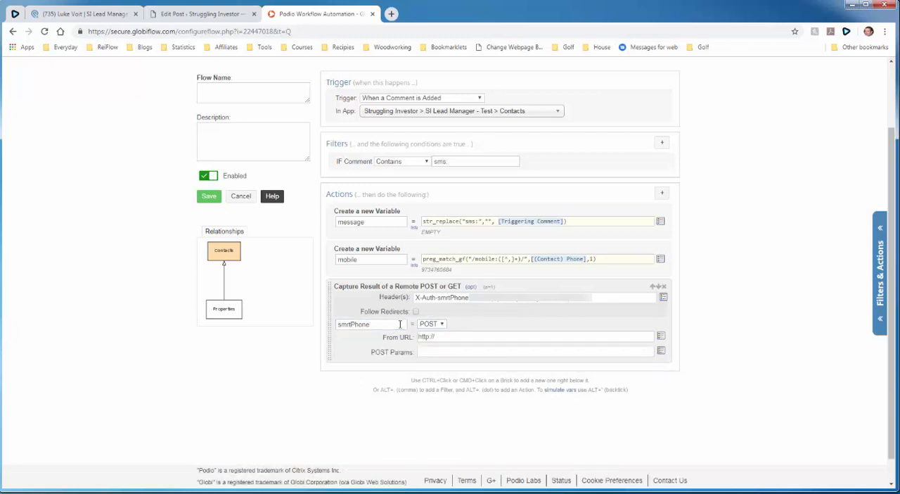
click(188, 15)
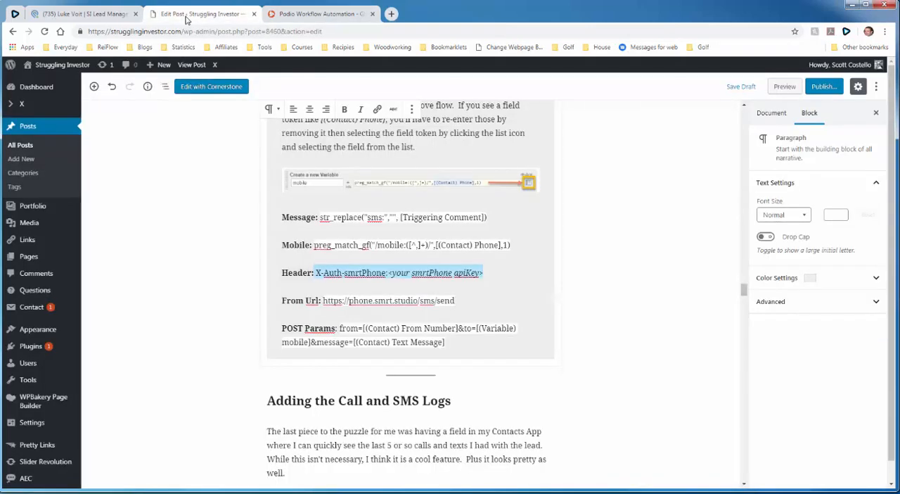
scroll(224, 265, up, 5)
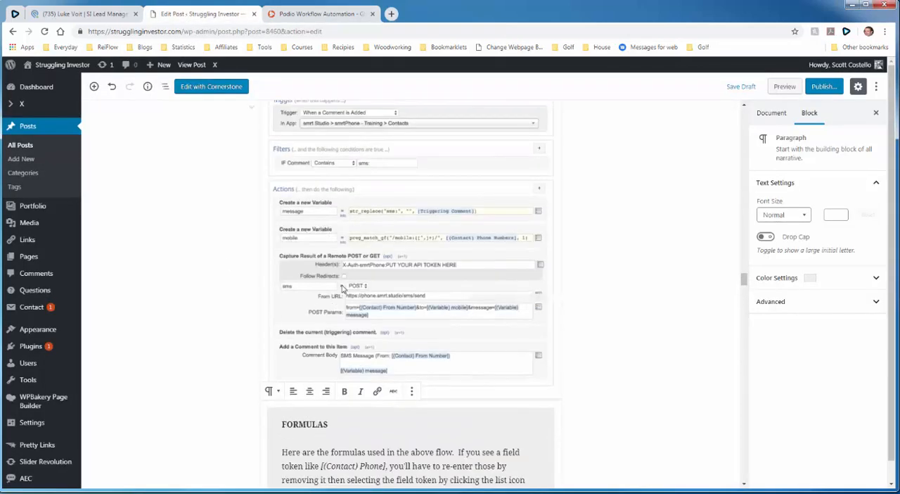
scroll(335, 301, down, 1)
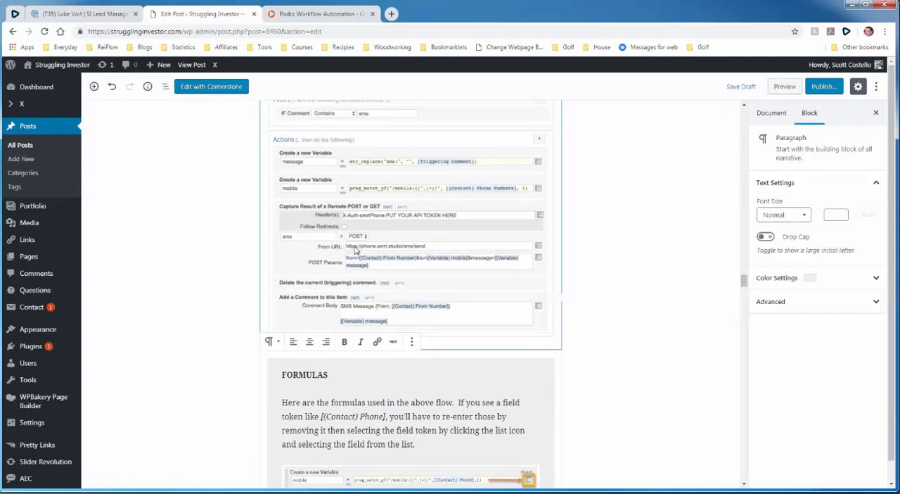
scroll(200, 288, down, 5)
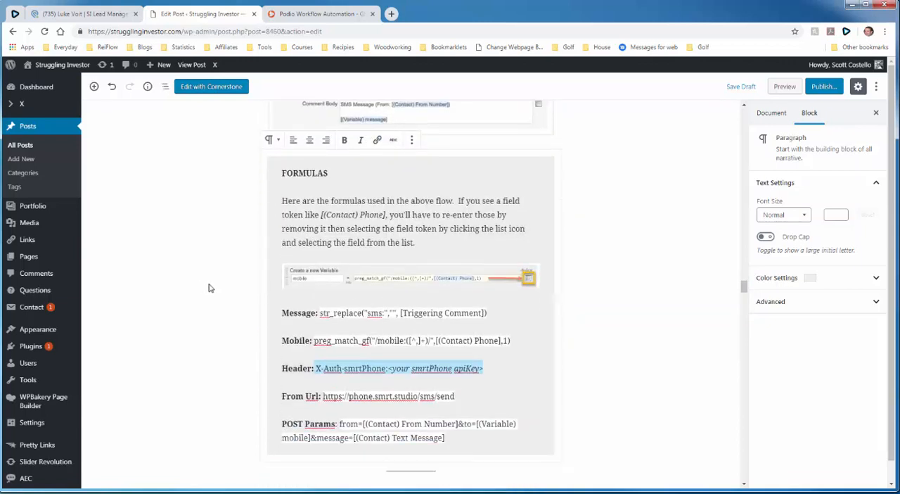
drag(324, 300, 454, 300)
right_click(450, 301)
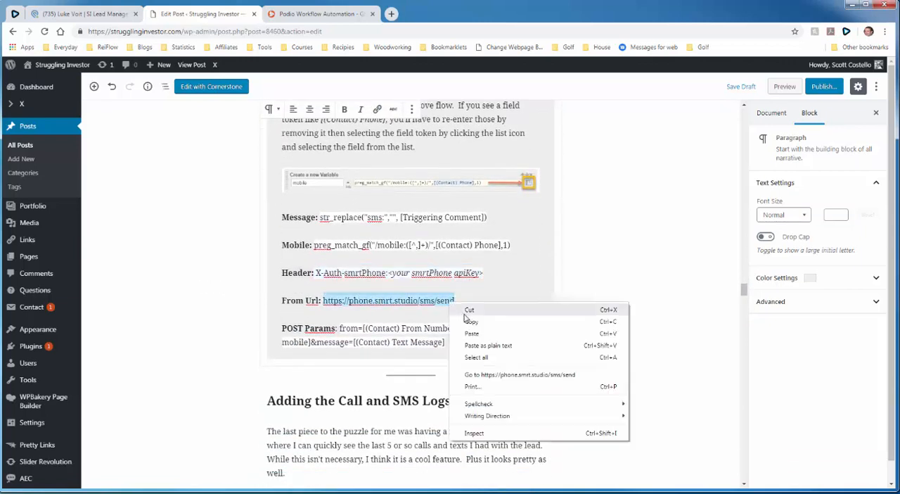
click(466, 320)
click(292, 14)
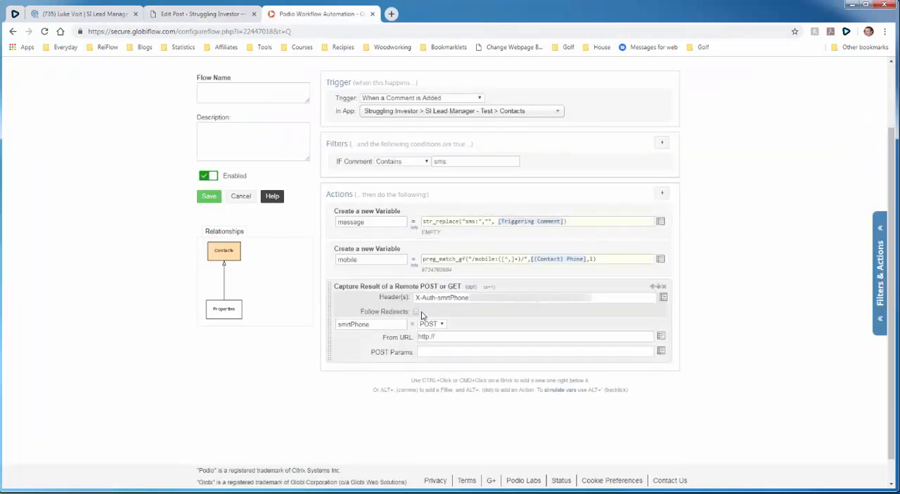
triple_click(445, 337)
right_click(446, 336)
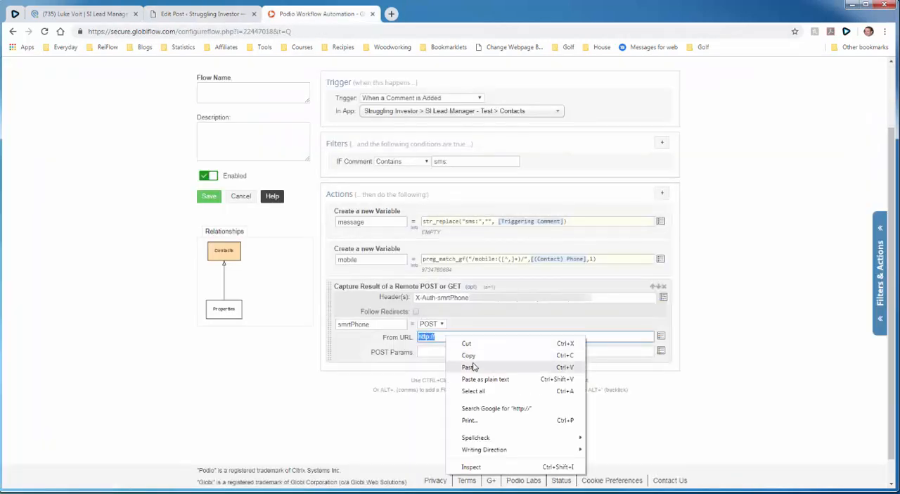
click(475, 366)
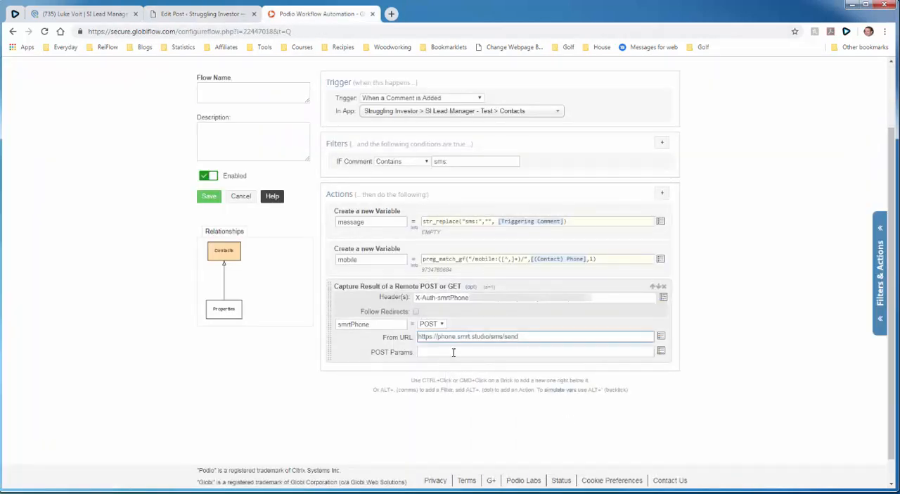
- Copy the POST Params from=[(Contact) From Number]&to=[(Variable) mobile]&message=[(Contact) Text Message] from the WordPress post into the remote action's parameters in GlobiFlow
click(453, 352)
scroll(316, 341, down, 1)
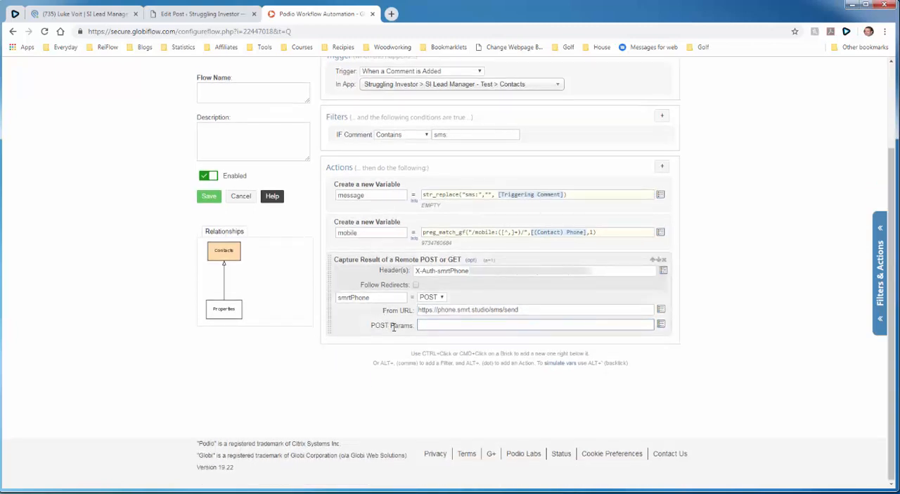
click(202, 13)
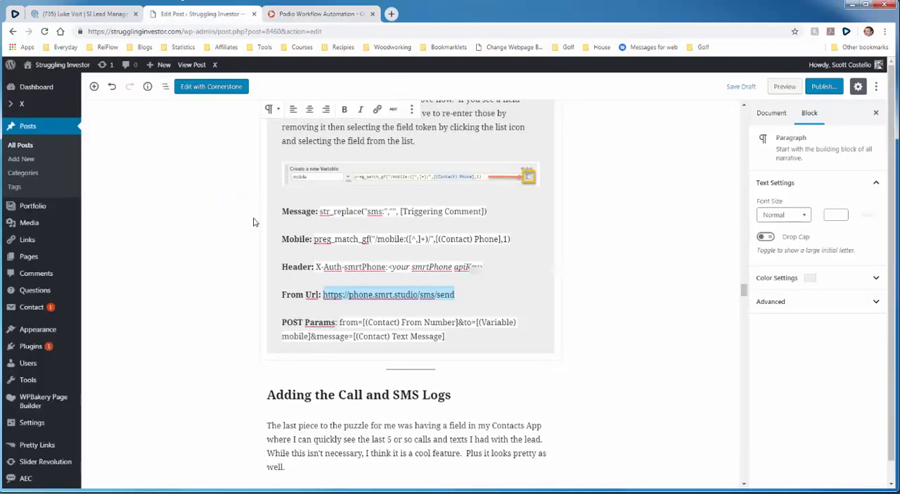
scroll(254, 222, down, 3)
drag(340, 229, 445, 243)
right_click(444, 243)
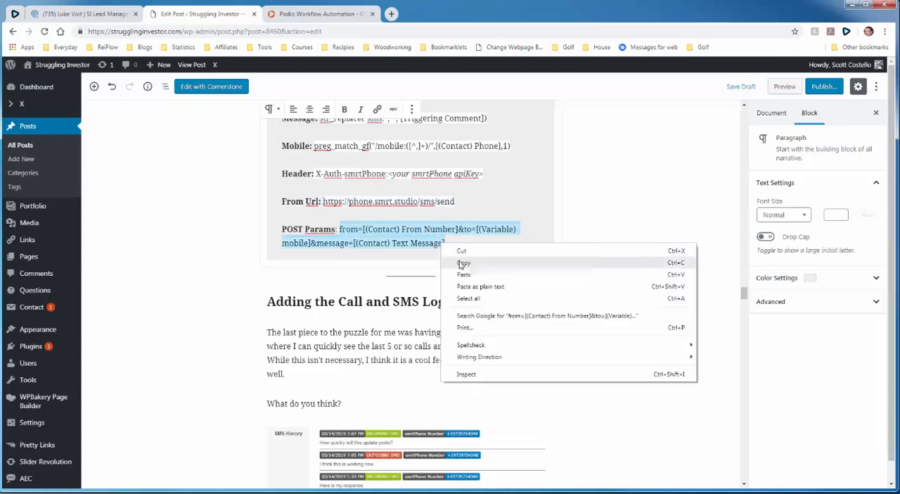
click(455, 256)
click(330, 15)
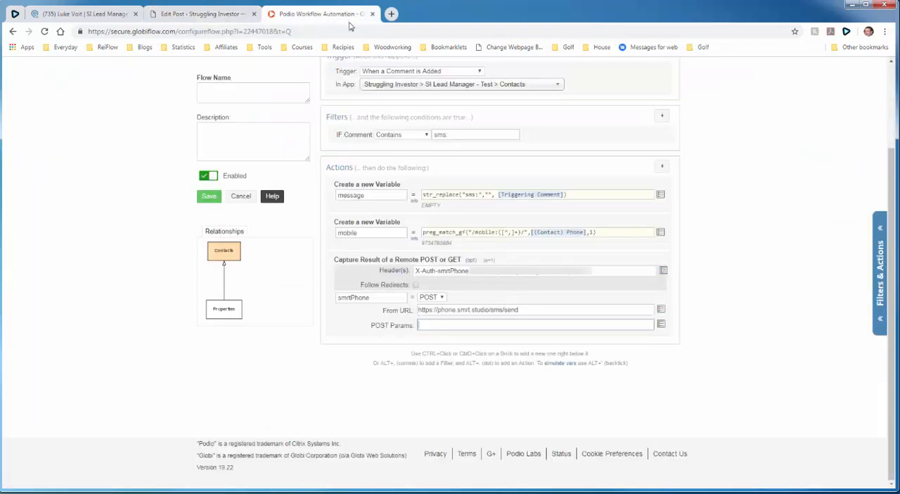
right_click(455, 323)
click(482, 382)
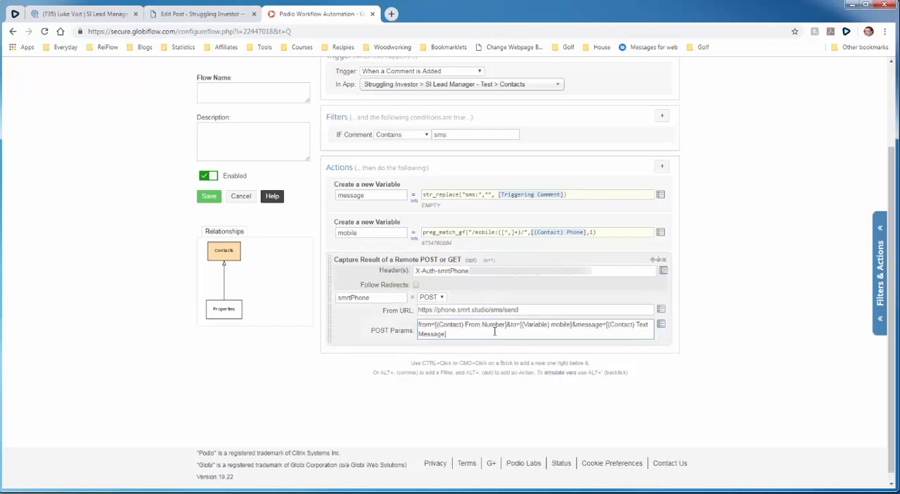
- Replace the plain-text [(Contact) From Number] in the POST parameters with the actual (Contact) From Number field token
drag(435, 327, 507, 324)
key(BackSpace)
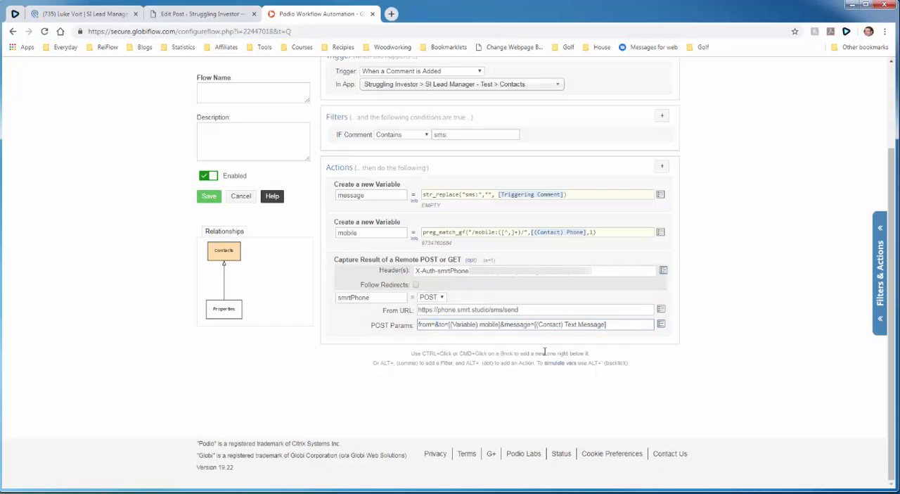
click(661, 325)
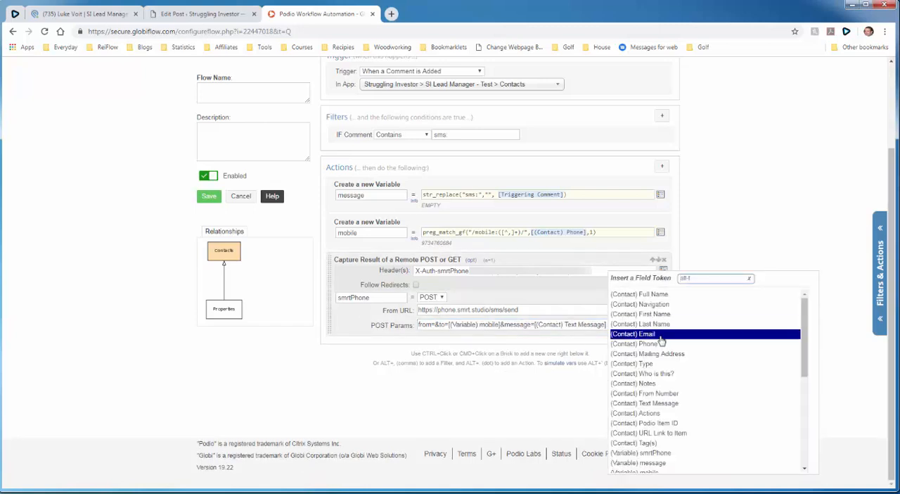
click(670, 394)
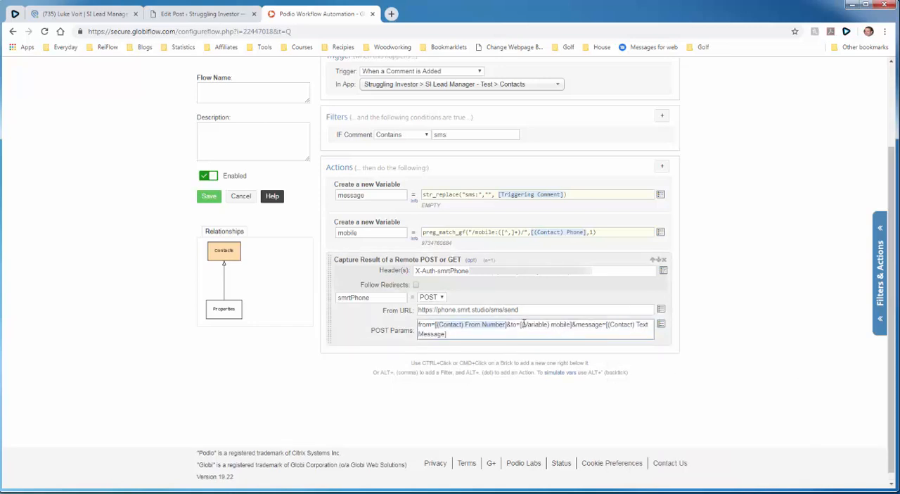
- Check the contact's From Number field in Podio, and add a custom variable named fromNumber above the remote POST action in GlobiFlow
click(115, 14)
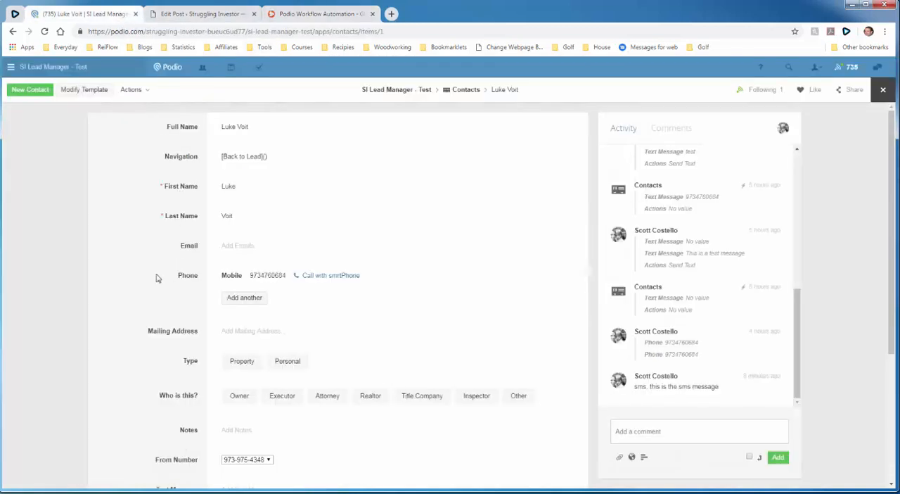
scroll(157, 277, down, 3)
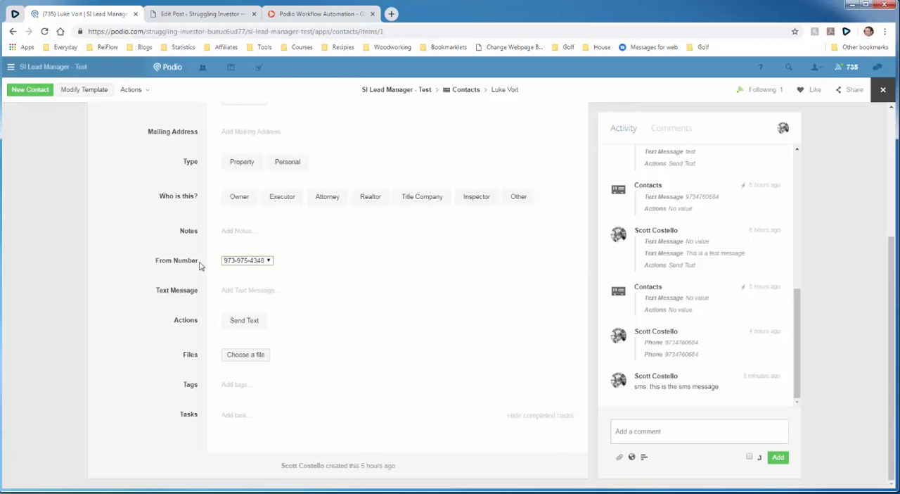
click(213, 14)
click(287, 15)
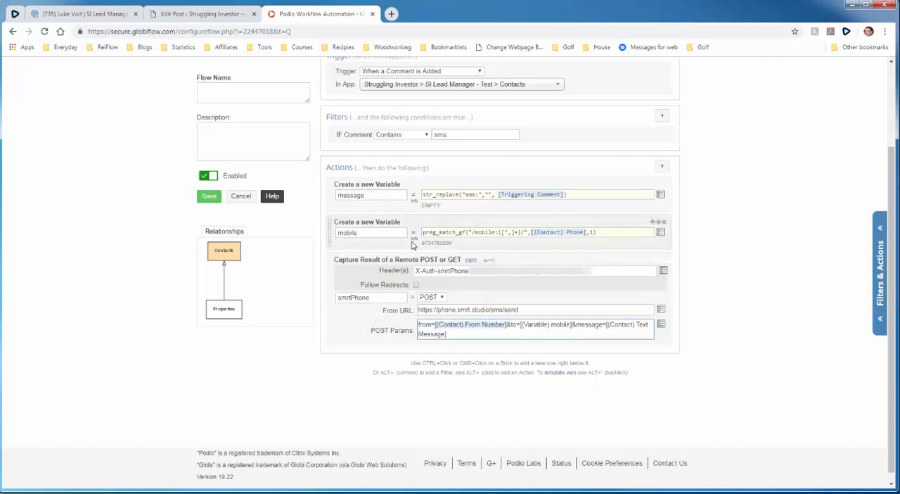
click(662, 166)
text(var)
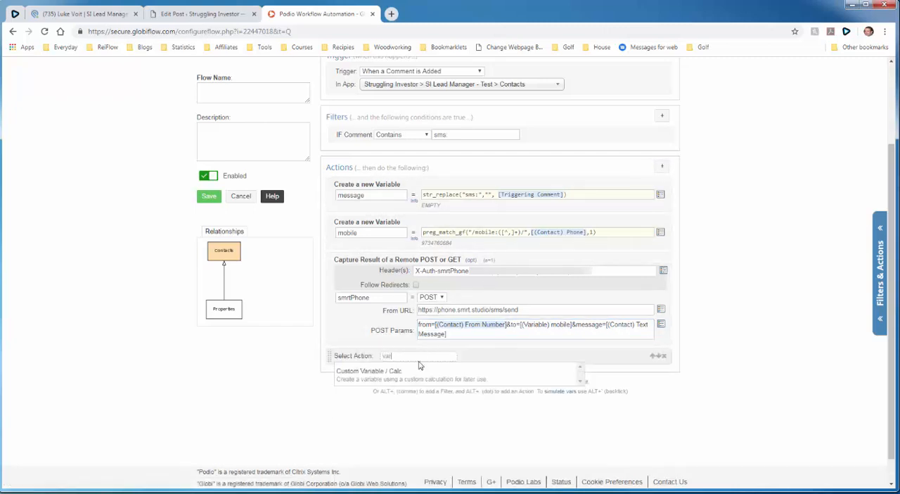
click(419, 368)
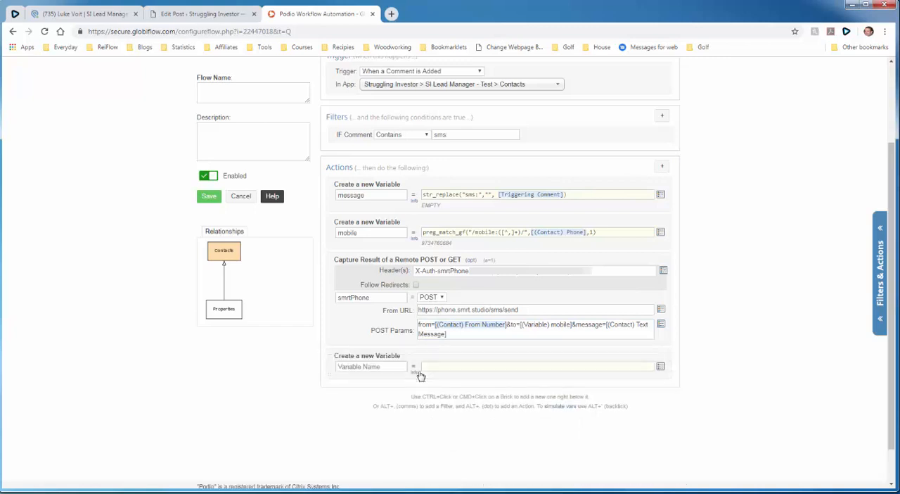
drag(334, 363, 343, 267)
click(367, 268)
text(fromNumber)
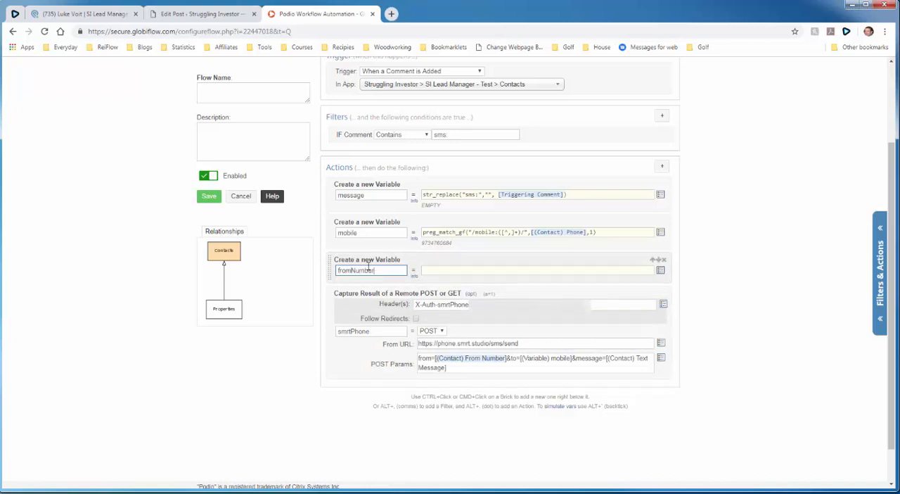
- Set the fromNumber variable's value to the (Contact) From Number field token
click(464, 271)
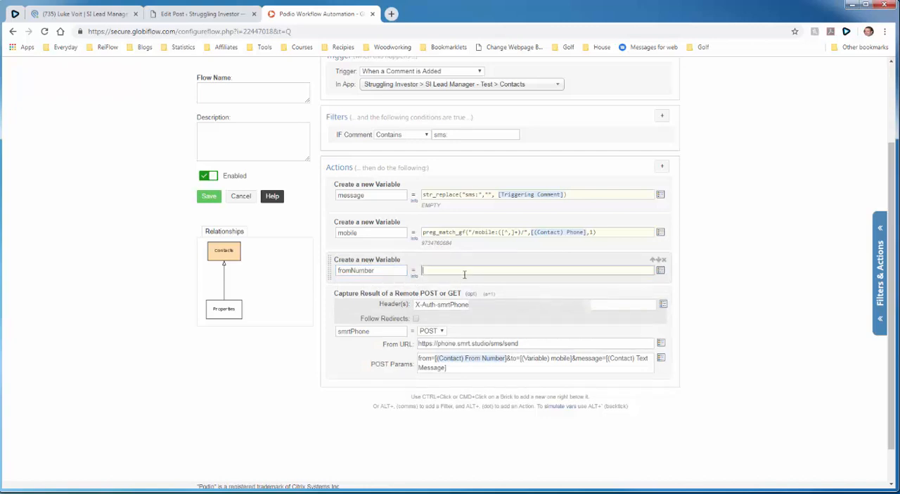
click(660, 272)
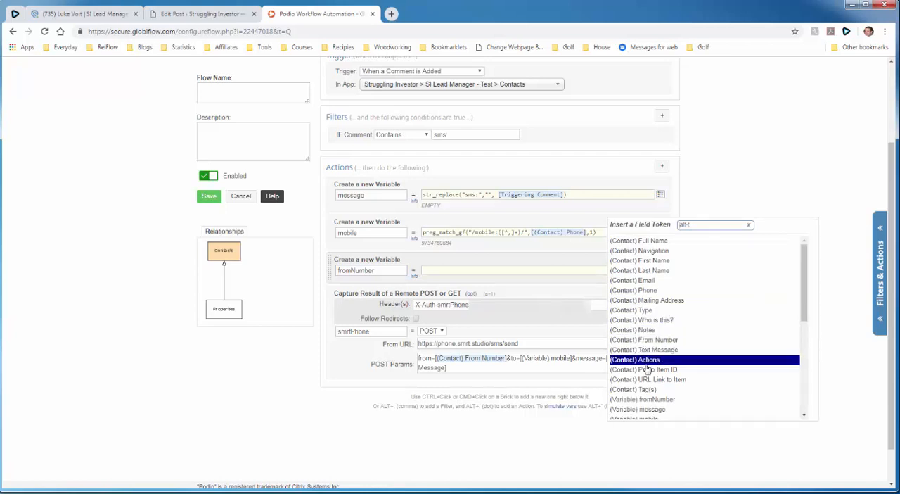
drag(649, 401, 665, 345)
click(661, 270)
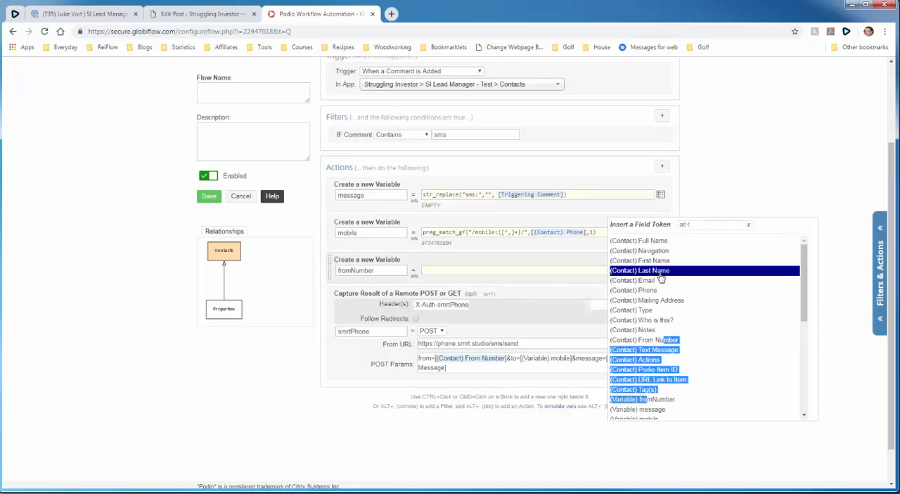
click(654, 340)
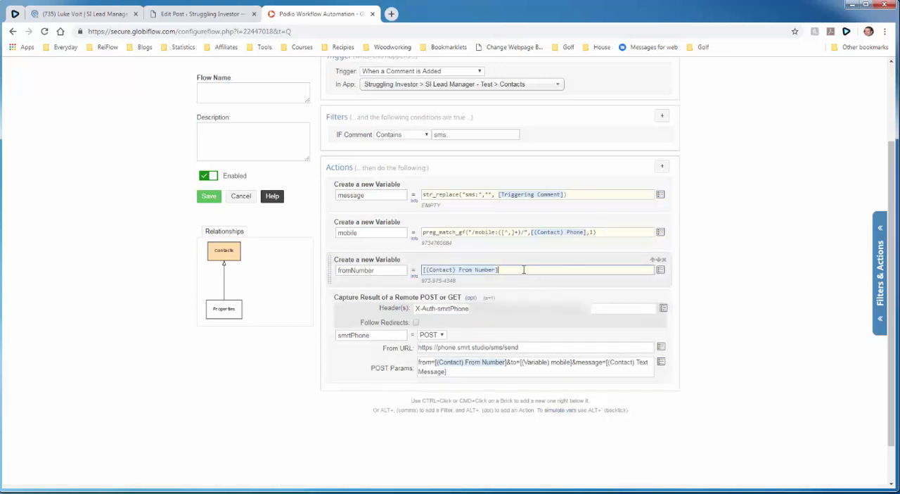
- Try a hard-coded phone number as the fromNumber variable's value, and restore the (Contact) From Number token
drag(523, 270, 412, 273)
key(BackSpace)
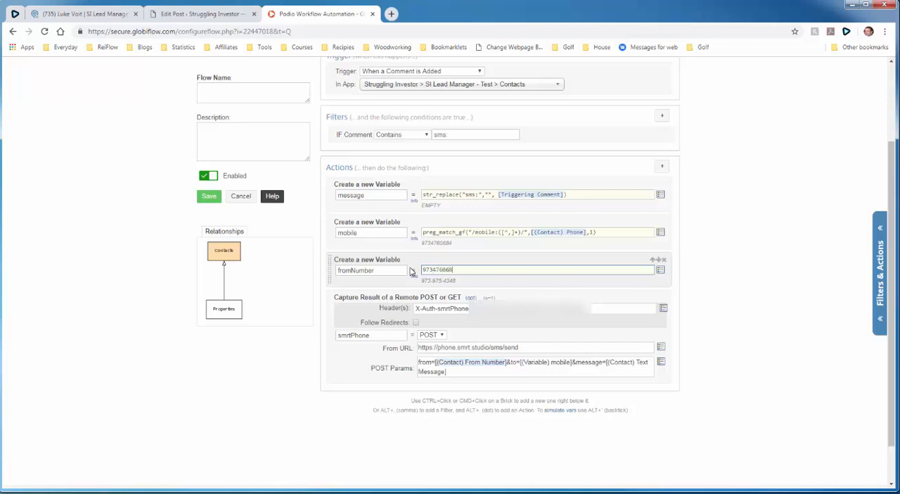
click(410, 283)
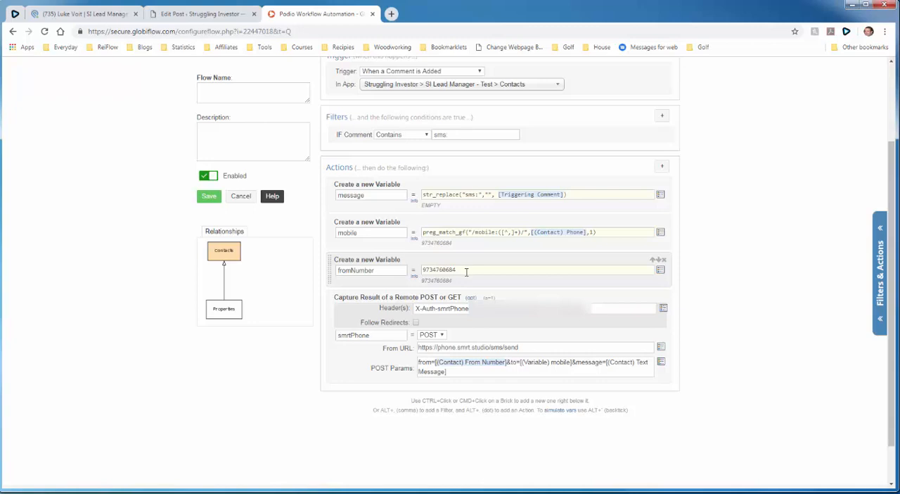
drag(465, 272, 431, 272)
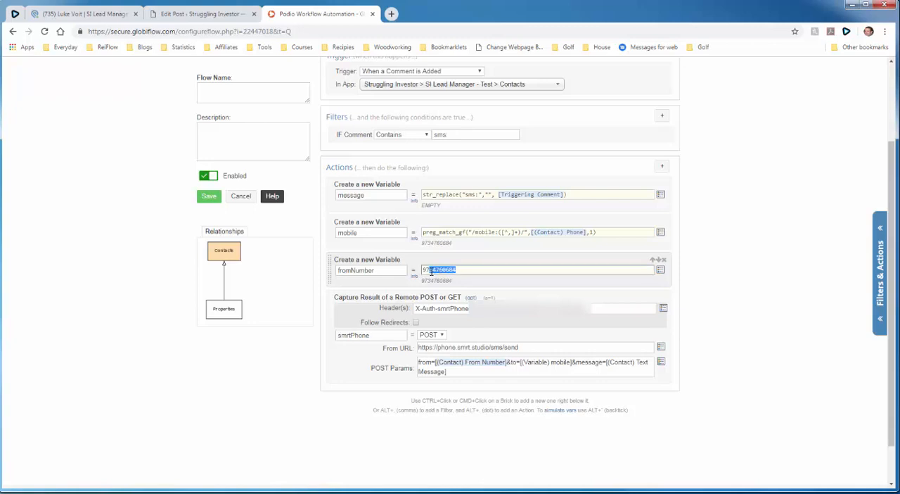
key(BackSpace)
key(BackSpace)
key(BackSpace)
click(661, 271)
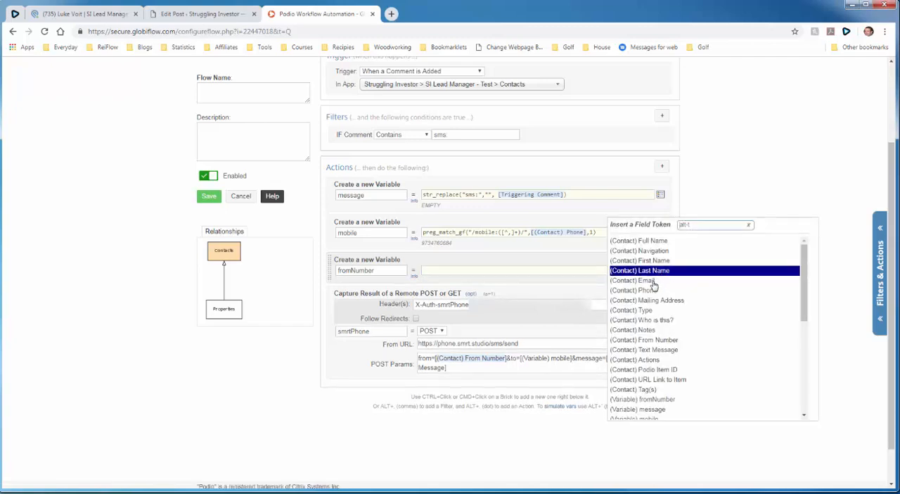
click(656, 340)
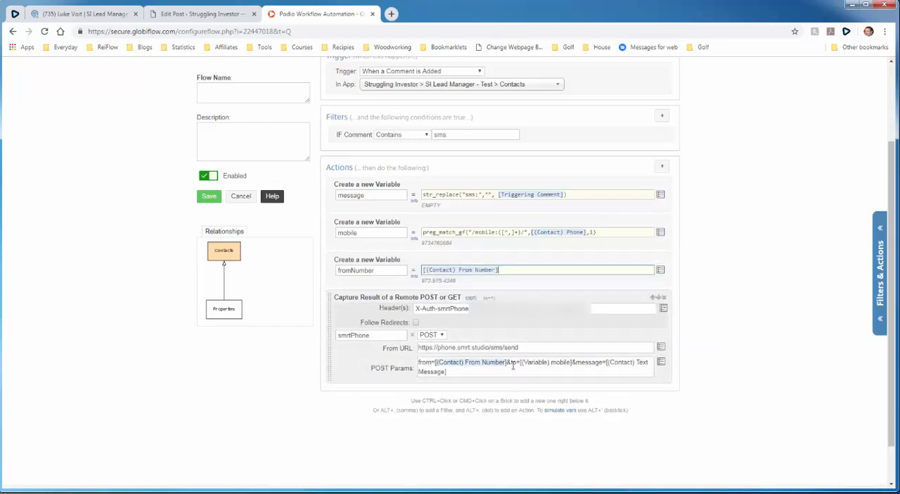
- Replace the from value in the remote action's POST parameters with the (Variable) fromNumber token
drag(507, 361, 435, 362)
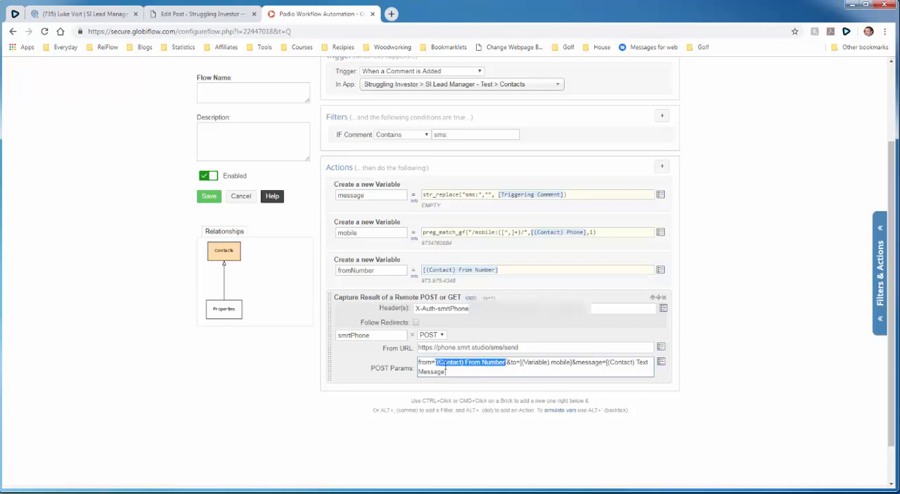
key(BackSpace)
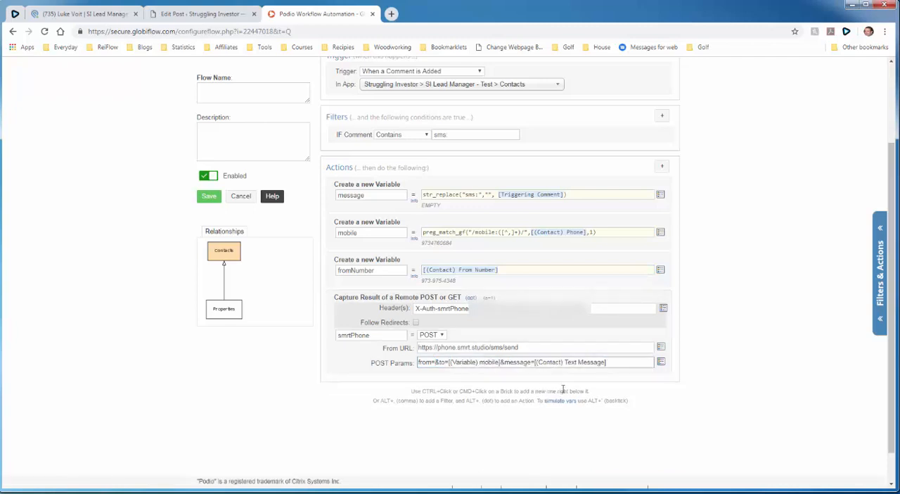
click(661, 361)
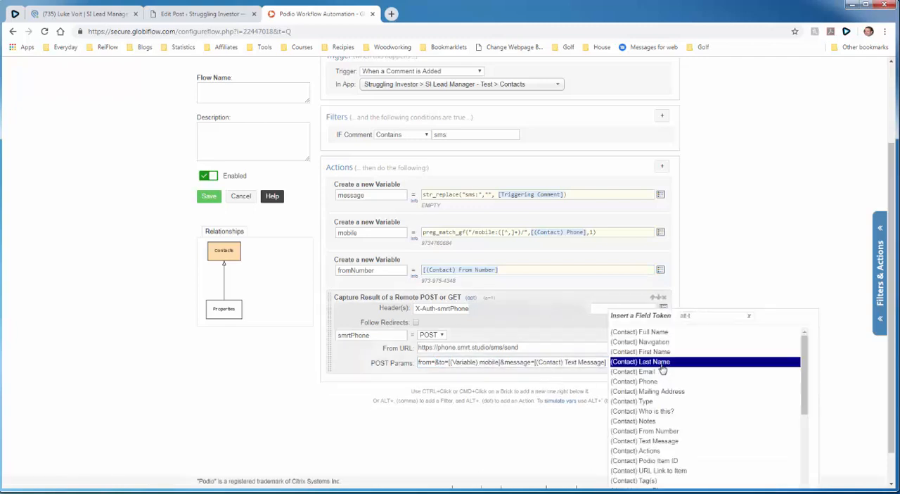
scroll(673, 429, down, 1)
click(673, 441)
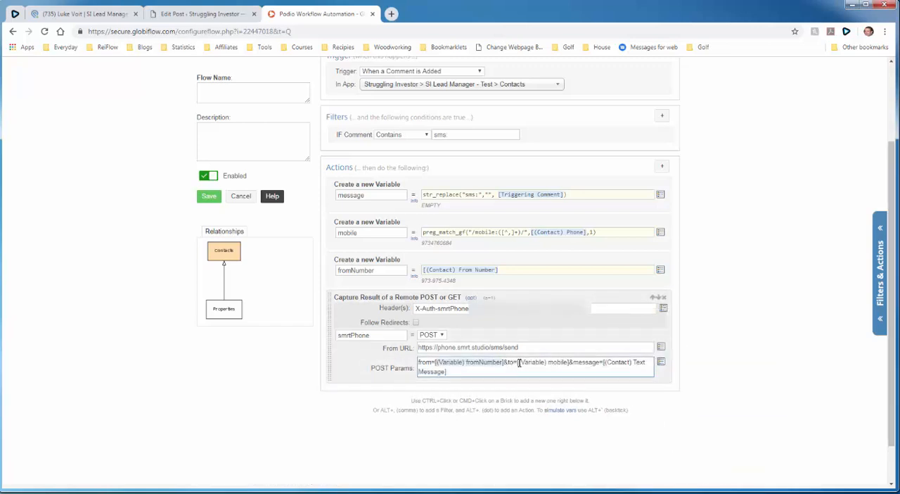
- Replace the plain-text to value in the POST parameters with the actual (Variable) mobile token
drag(522, 361, 569, 363)
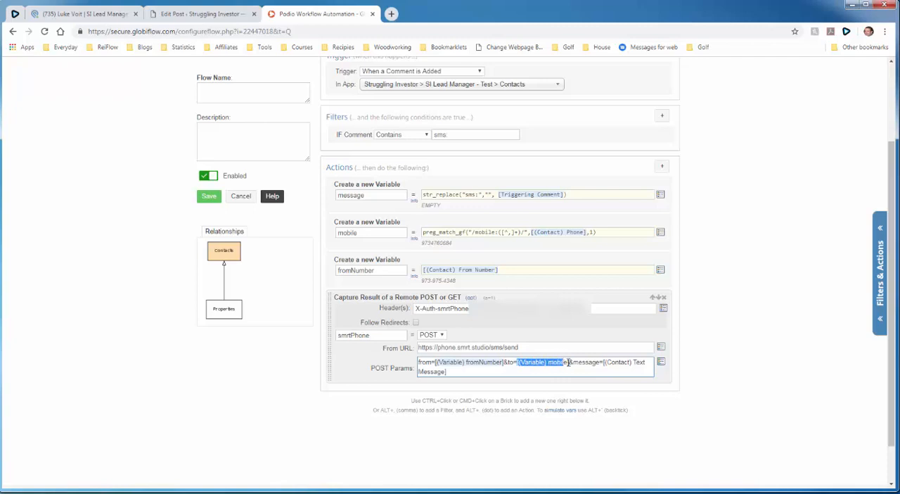
key(BackSpace)
click(664, 365)
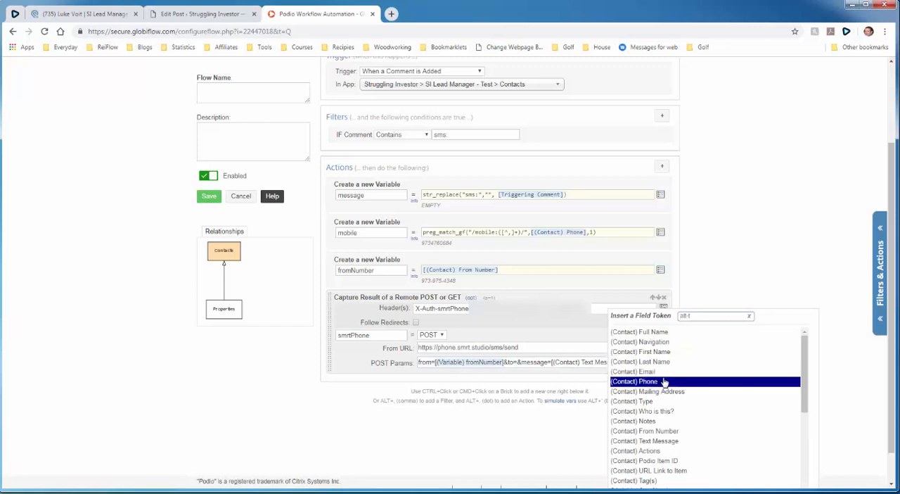
click(665, 381)
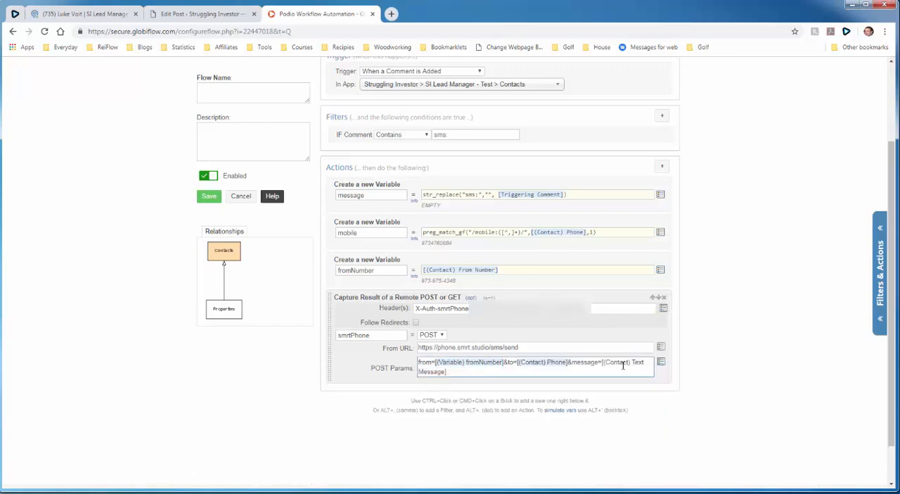
key(BackSpace)
key(BackSpace)
key(BackSpace)
key(BackSpace)
key(BackSpace)
key(BackSpace)
key(BackSpace)
key(BackSpace)
key(BackSpace)
key(BackSpace)
key(BackSpace)
key(BackSpace)
key(BackSpace)
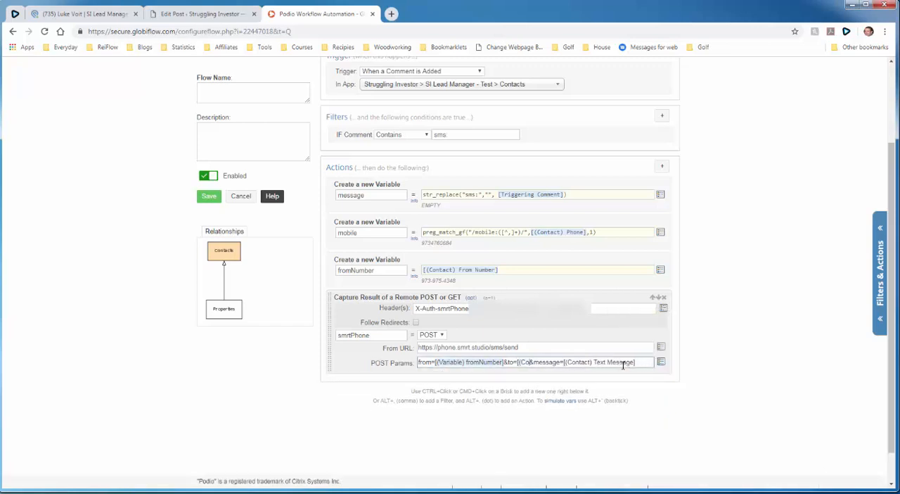
key(BackSpace)
key(BackSpace)
key(BackSpace)
key(BackSpace)
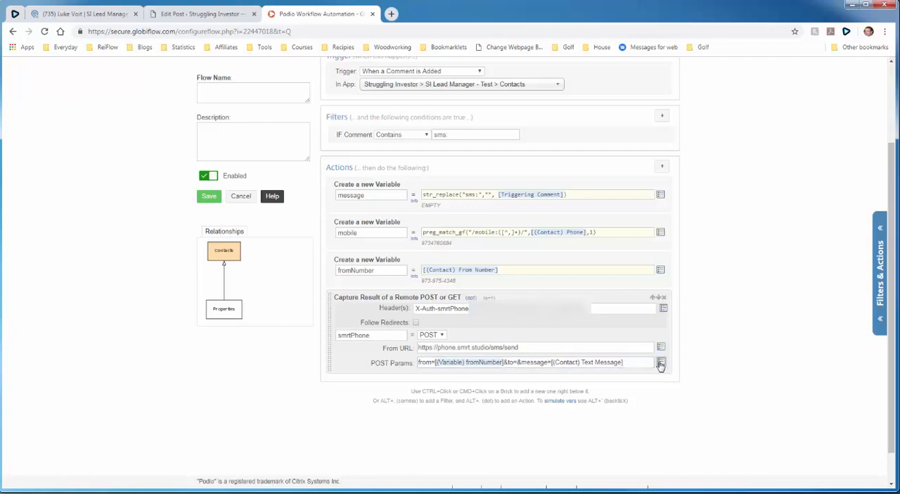
click(661, 363)
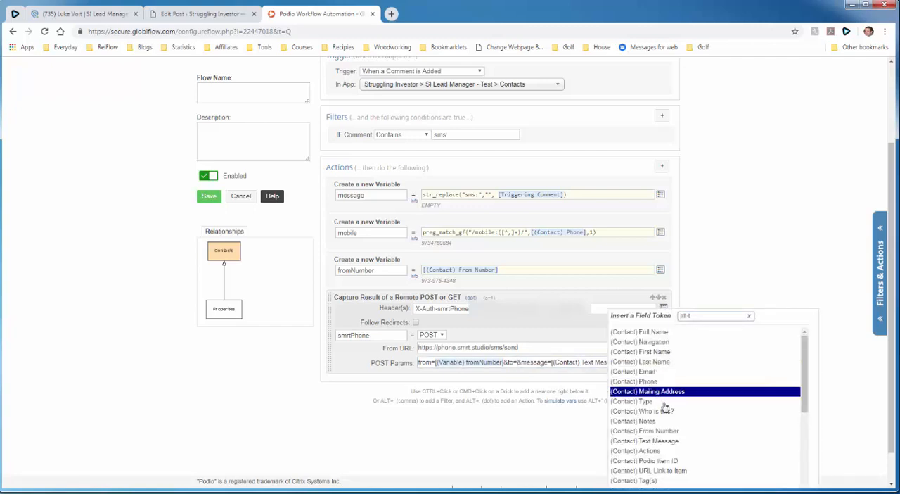
scroll(663, 393, down, 2)
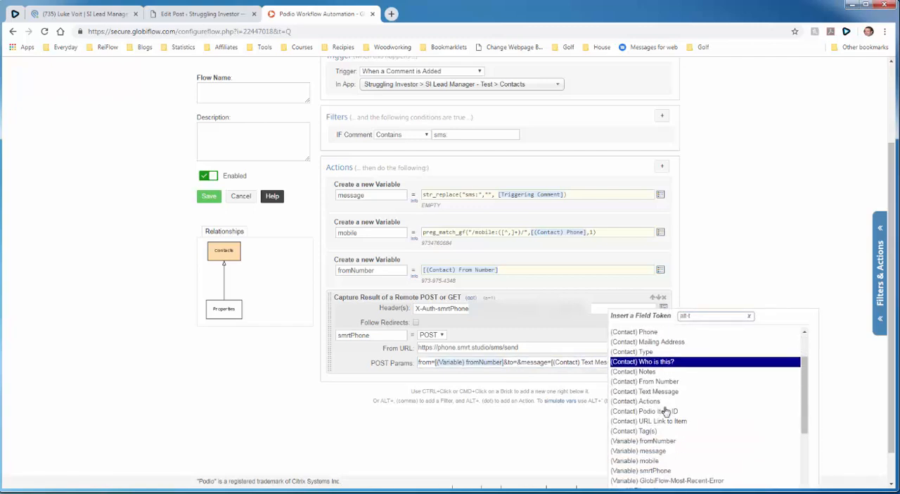
click(663, 461)
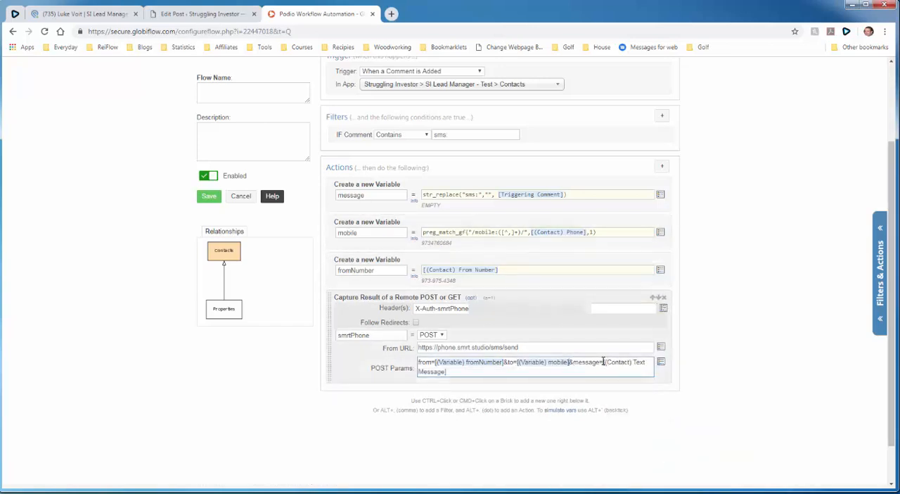
- Replace the plain-text [(Contact) Text Message] in the POST parameters with the (Variable) message token
drag(604, 362, 608, 367)
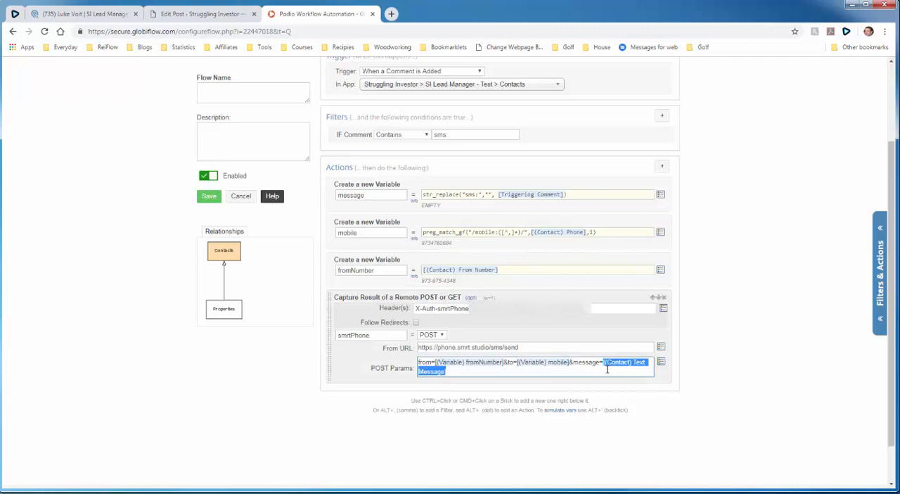
key(BackSpace)
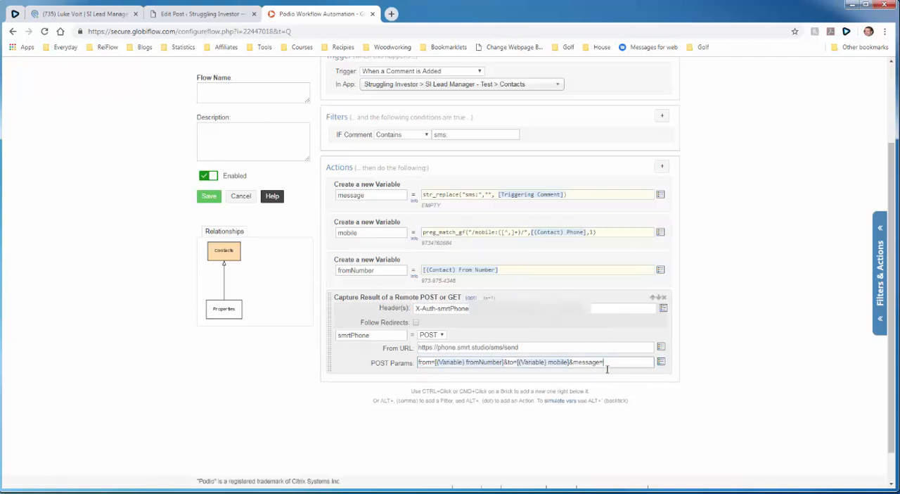
click(661, 363)
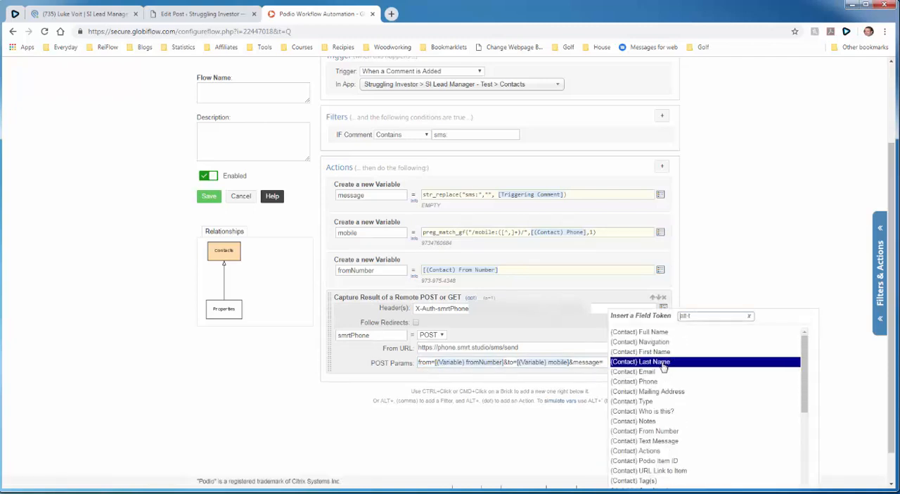
scroll(664, 406, down, 1)
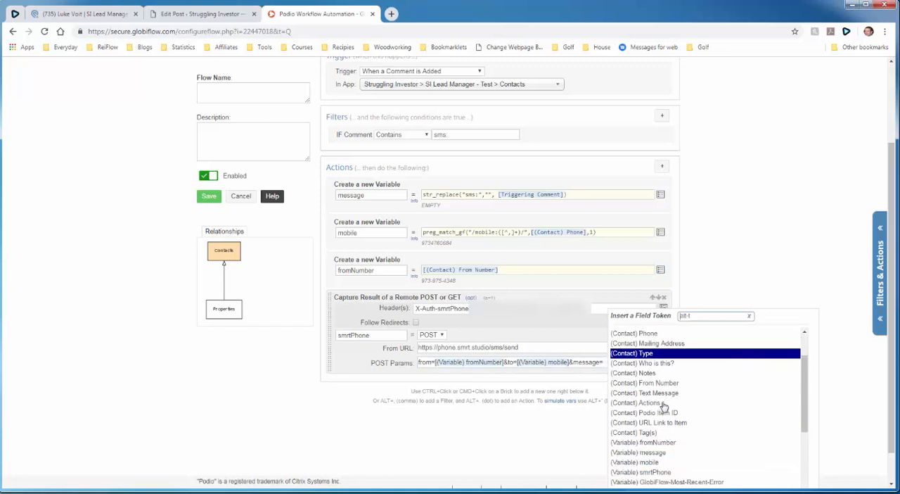
click(665, 453)
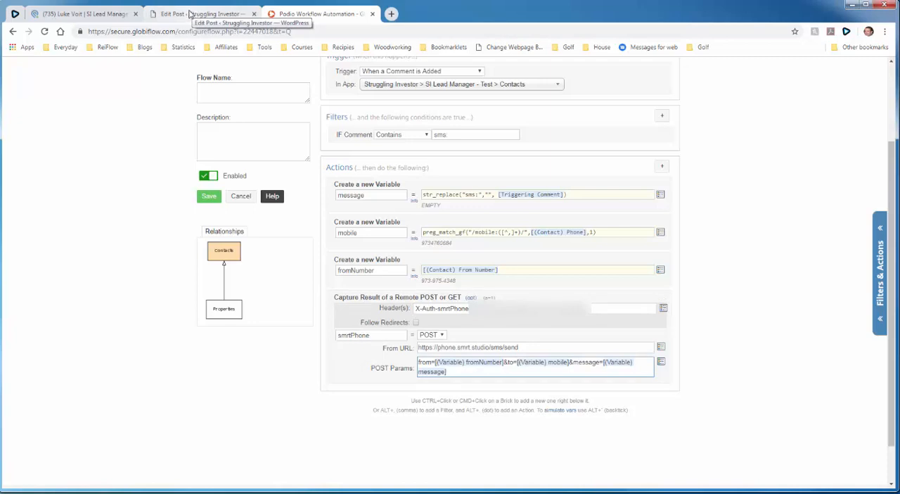
- Check the example flow in the WordPress post for the actions following the remote POST, and return to GlobiFlow
click(189, 14)
scroll(218, 201, down, 1)
scroll(217, 201, up, 3)
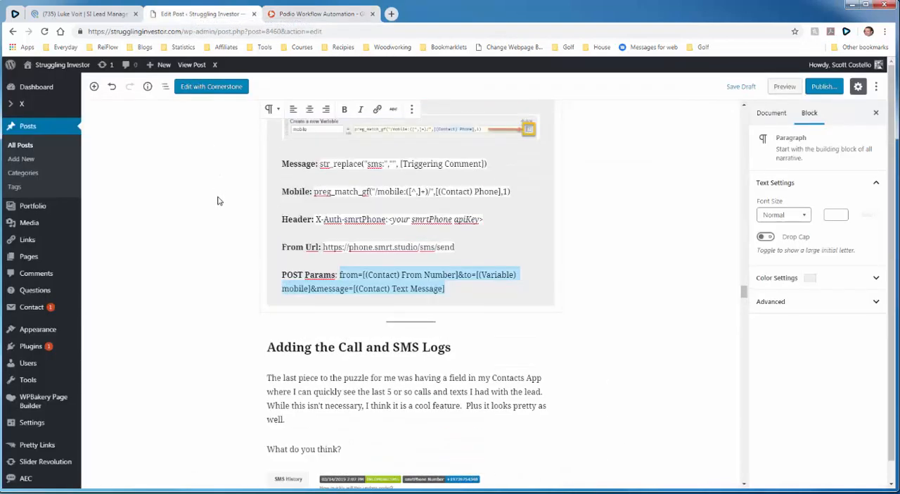
scroll(297, 239, up, 4)
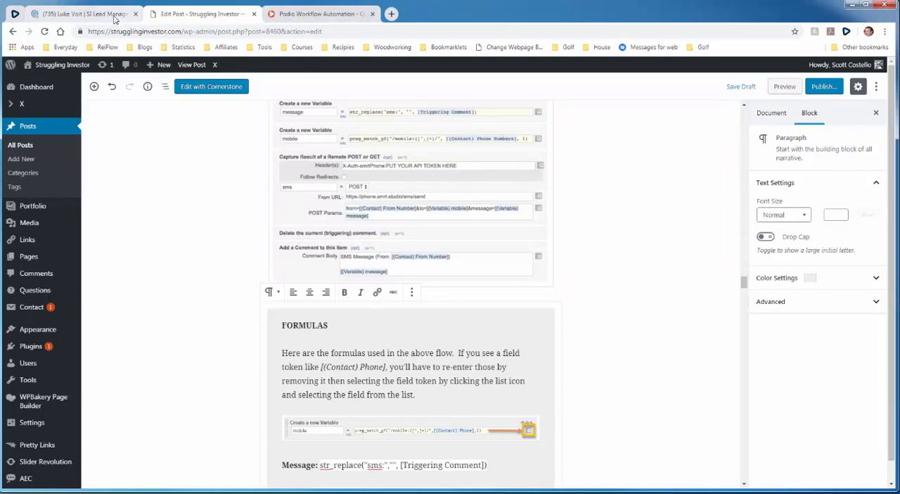
click(287, 15)
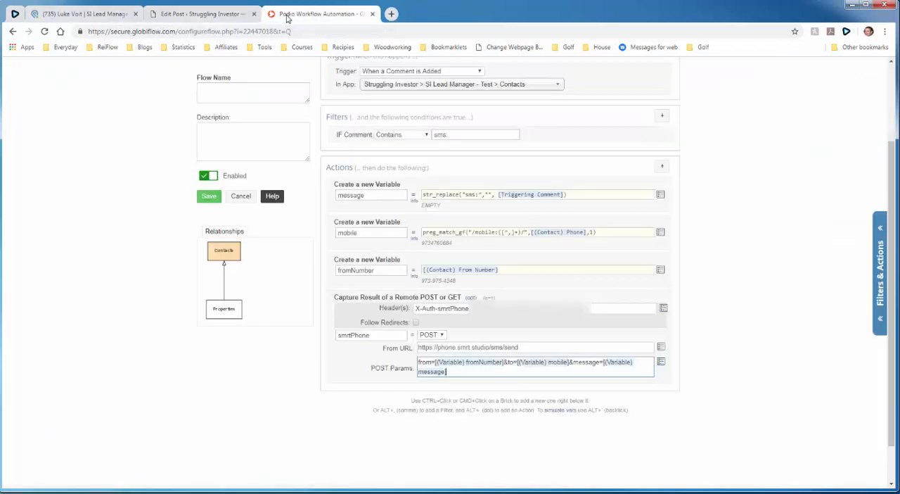
- Add a Delete Comment action after the remote POST to delete the comment that triggered the flow
click(662, 166)
text(comm)
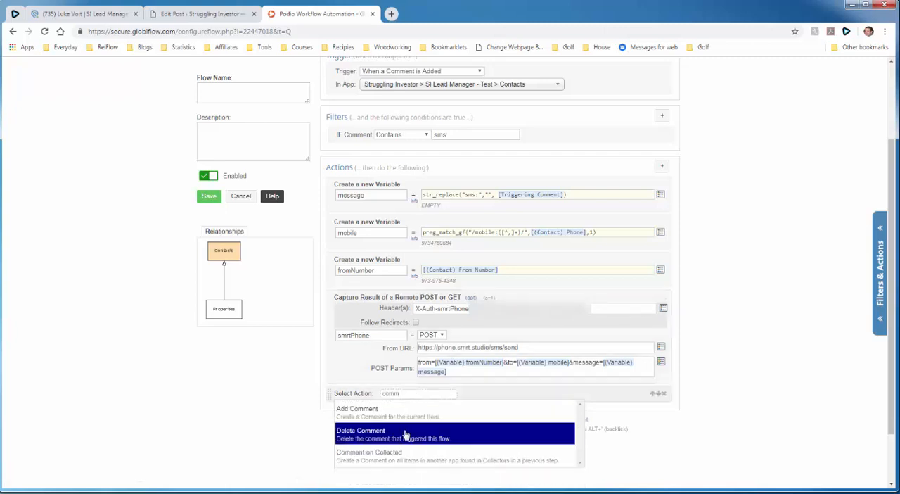
click(405, 436)
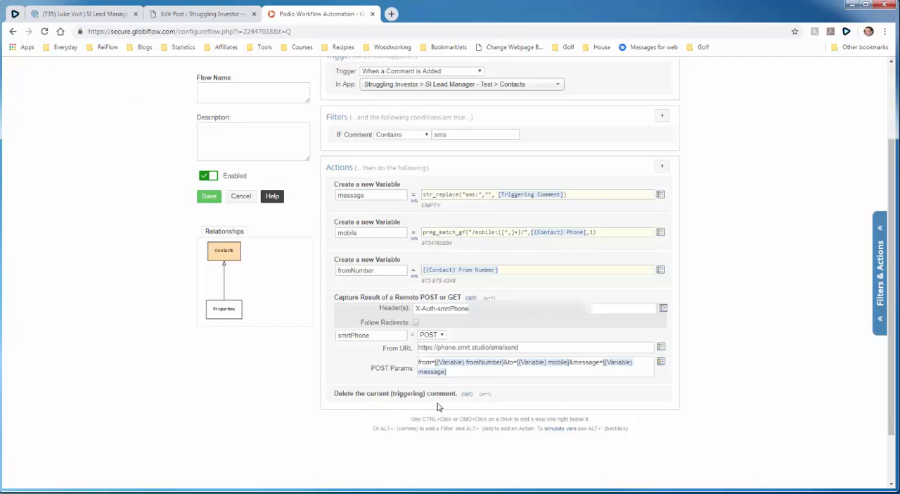
- Add an Add Comment action for the current item after the action that deletes the triggering comment
scroll(438, 406, down, 2)
scroll(739, 170, up, 2)
scroll(746, 178, down, 2)
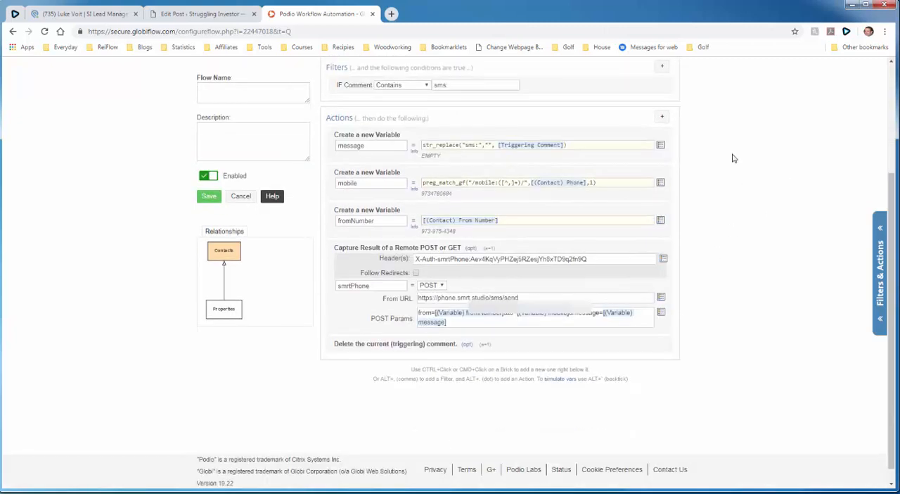
click(662, 119)
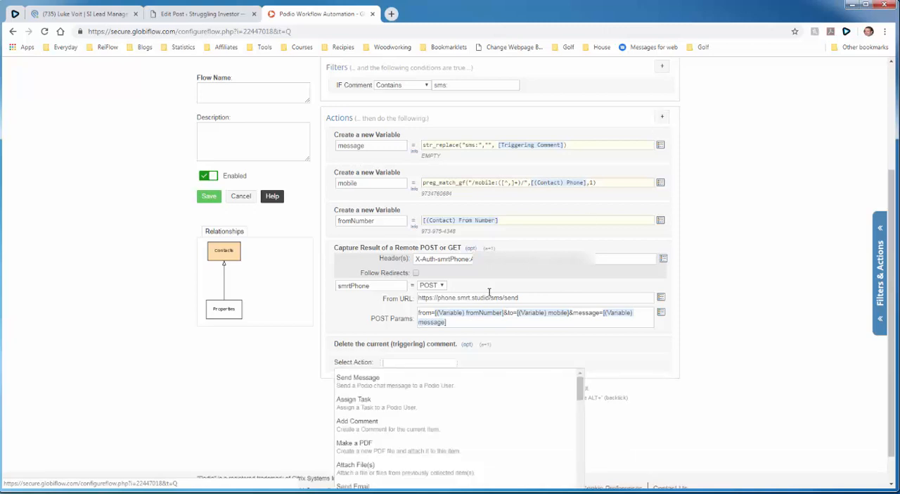
text(comm)
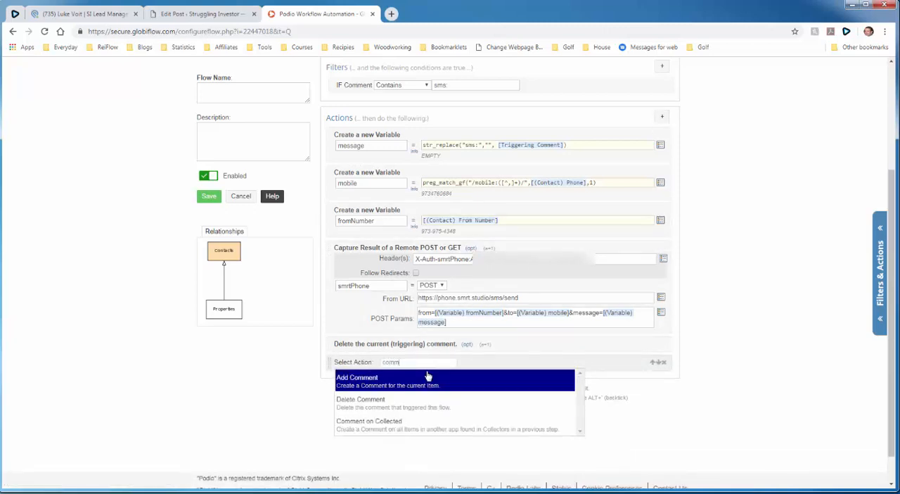
click(428, 377)
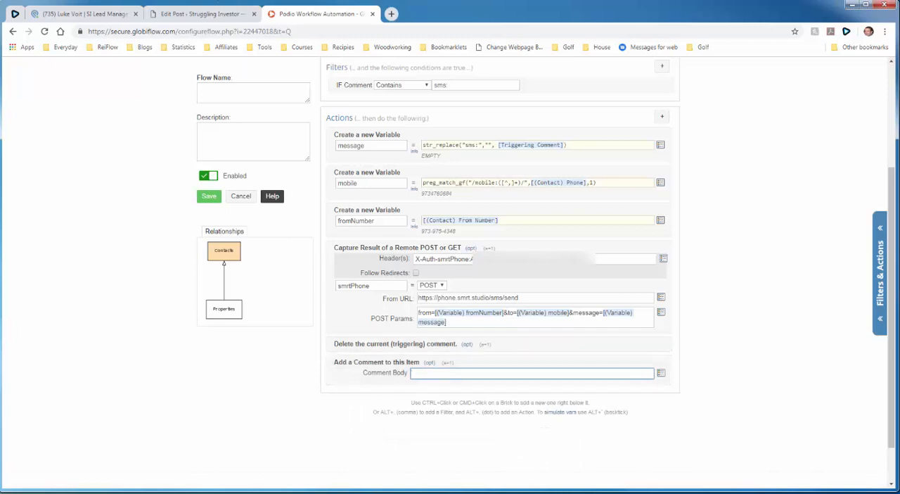
- Check the example comment body in the WordPress post, and enter "SMS Message (From: [(Variable) fromNumber])" as the new comment's first line in GlobiFlow
click(198, 10)
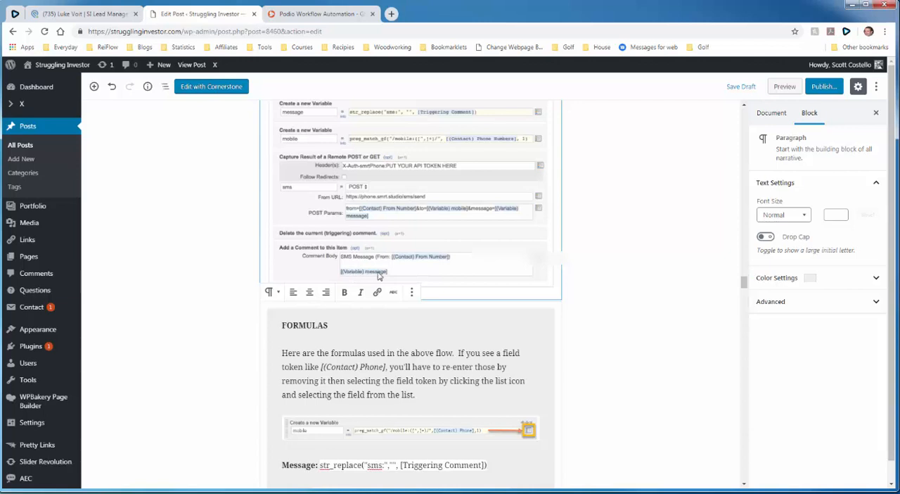
scroll(216, 299, down, 3)
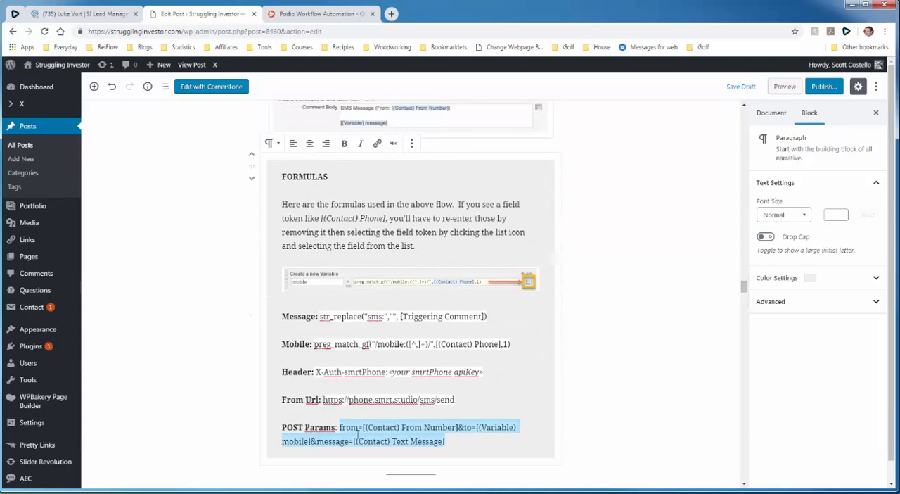
scroll(225, 229, up, 3)
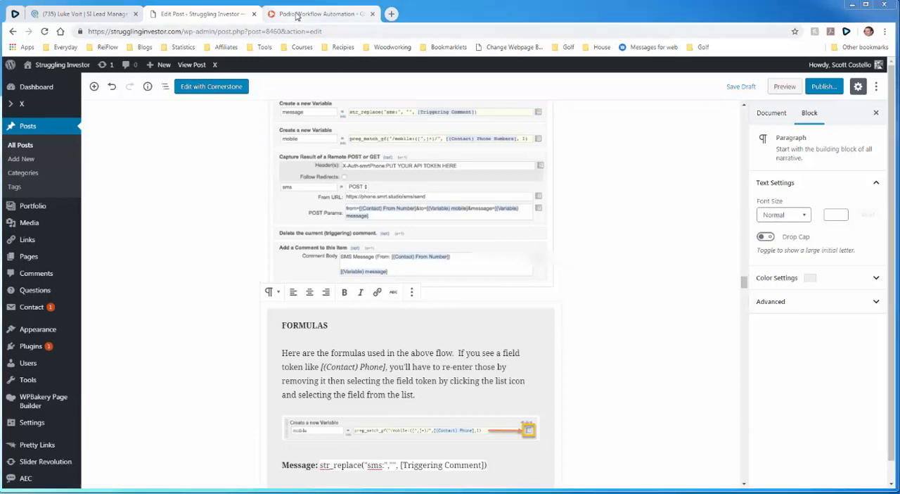
click(313, 14)
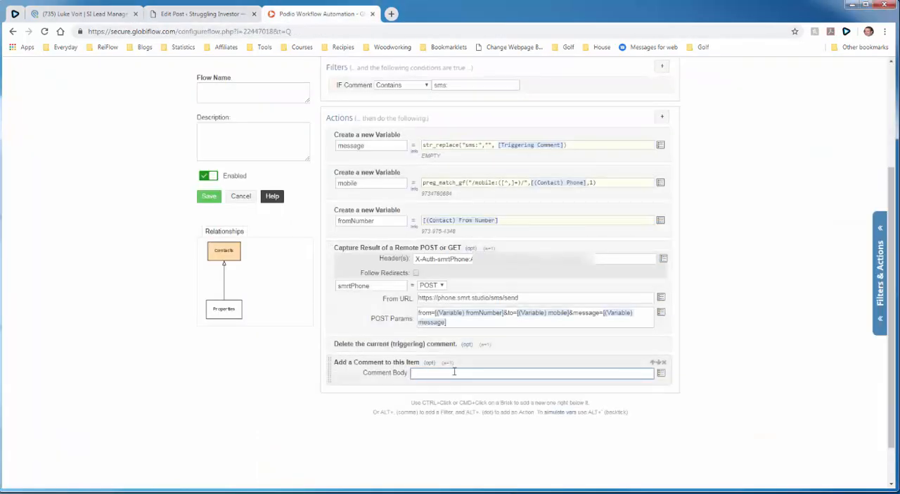
text(SMS Message (From:)
click(661, 373)
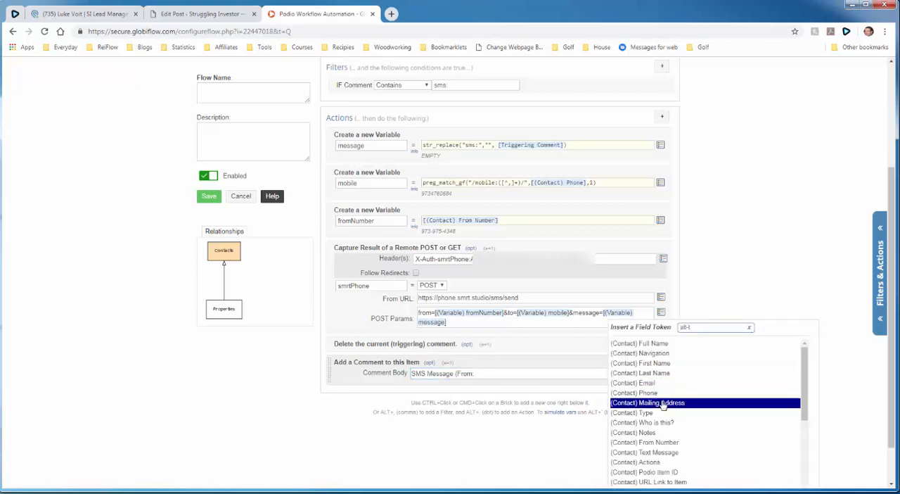
scroll(664, 399, down, 2)
click(673, 453)
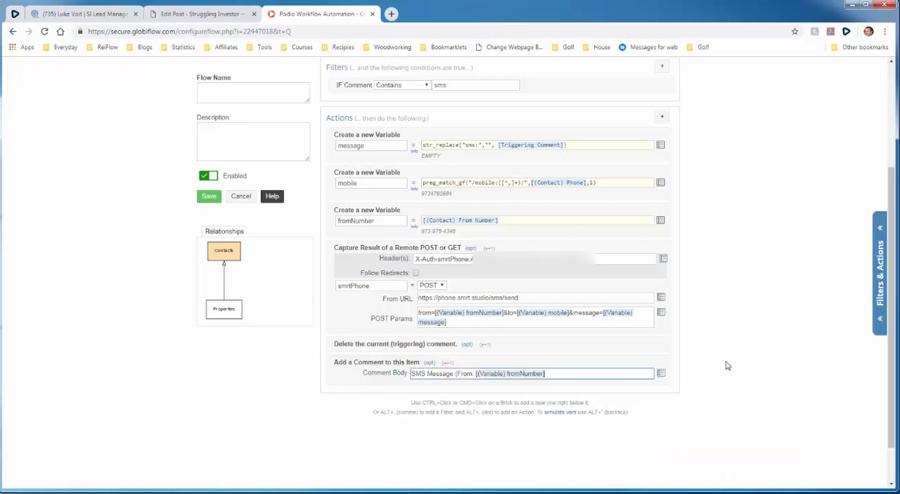
text())
- Leave a blank line in the comment body and insert the (Variable) message token below it
key(Return)
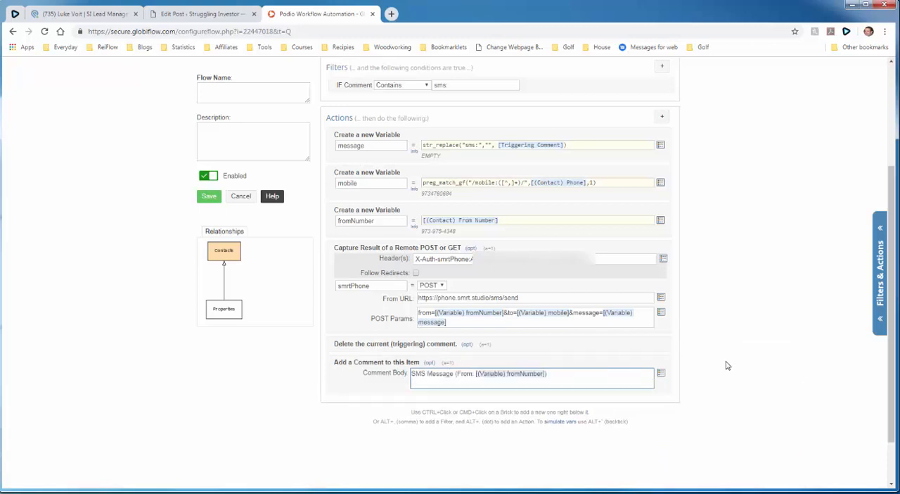
key(Return)
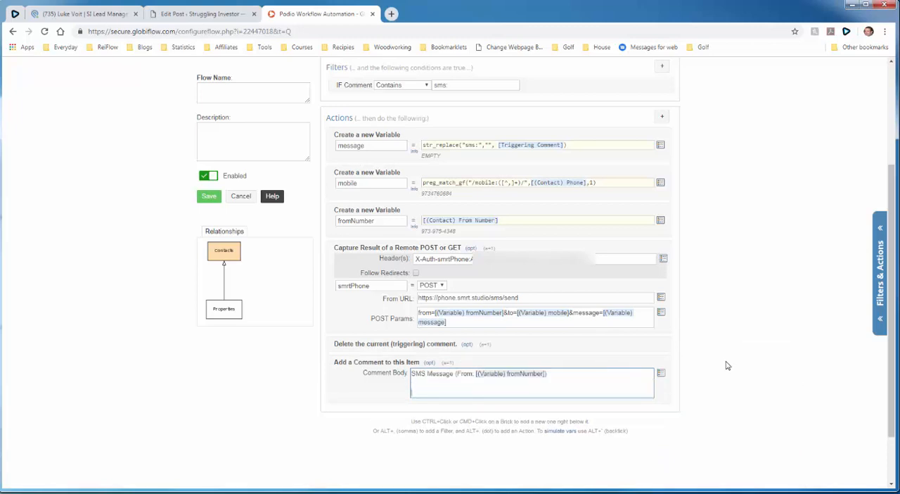
click(661, 373)
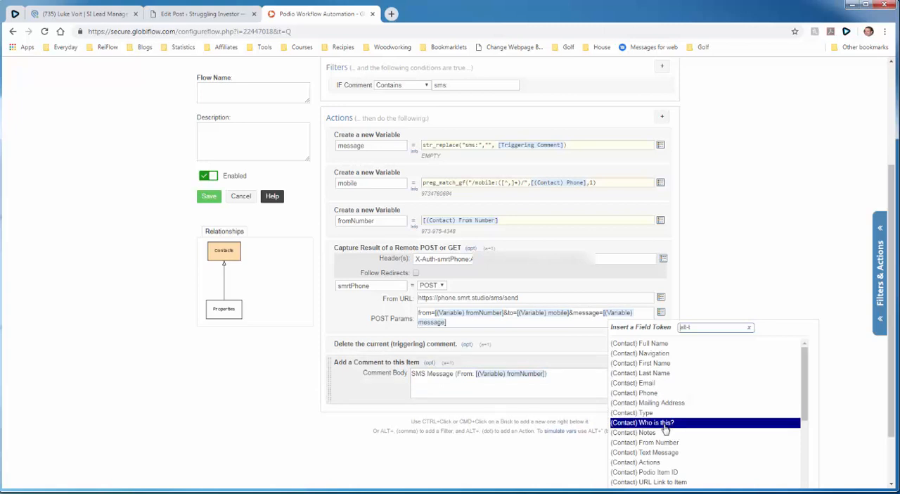
scroll(662, 415, down, 2)
scroll(659, 439, down, 2)
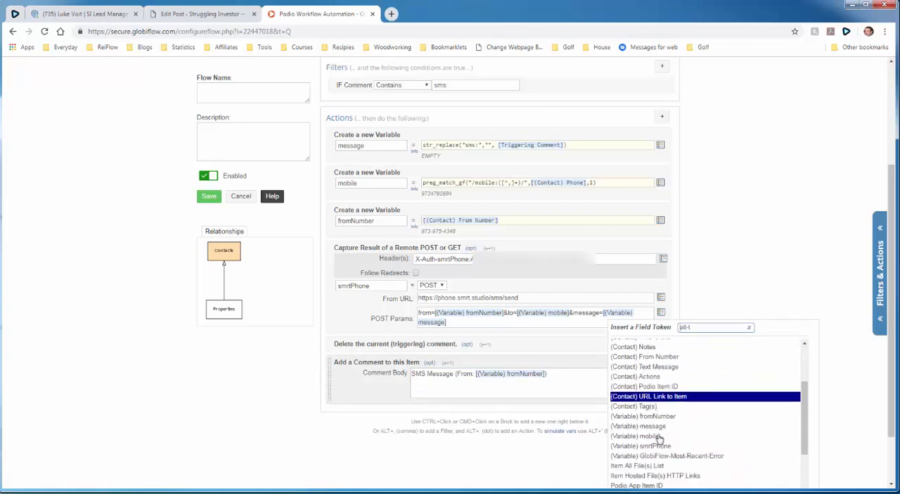
click(643, 395)
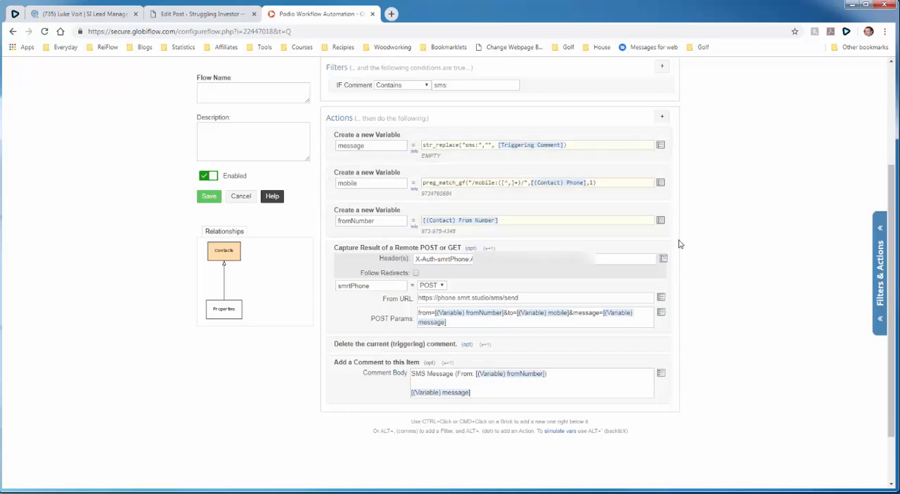
- Name the flow "Send SMS from Comments"
scroll(178, 239, up, 2)
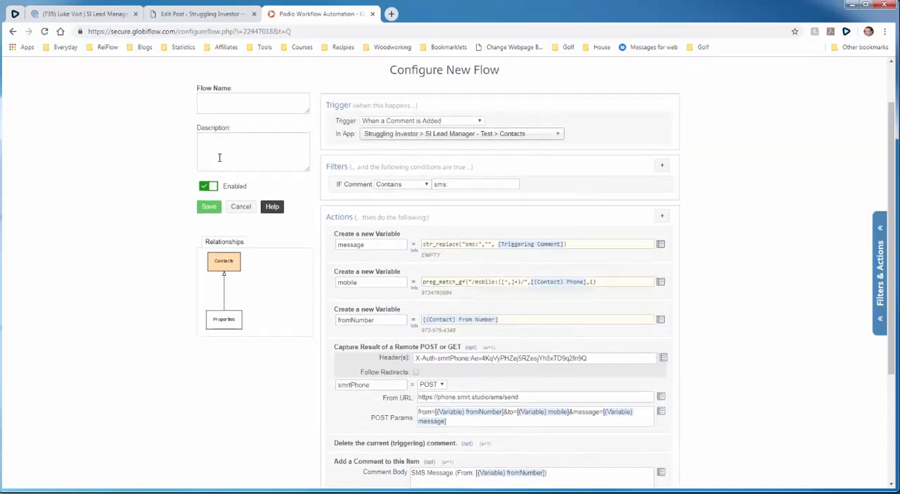
click(230, 108)
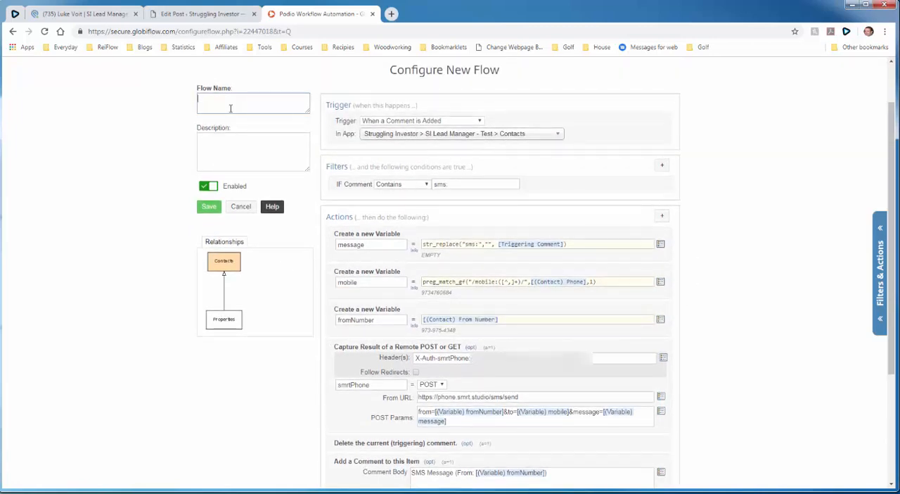
text(Send SMS from Comments)
- Describe the flow as 'This flow will send an sms from comments when "SMS:" is typed' and save it
click(230, 143)
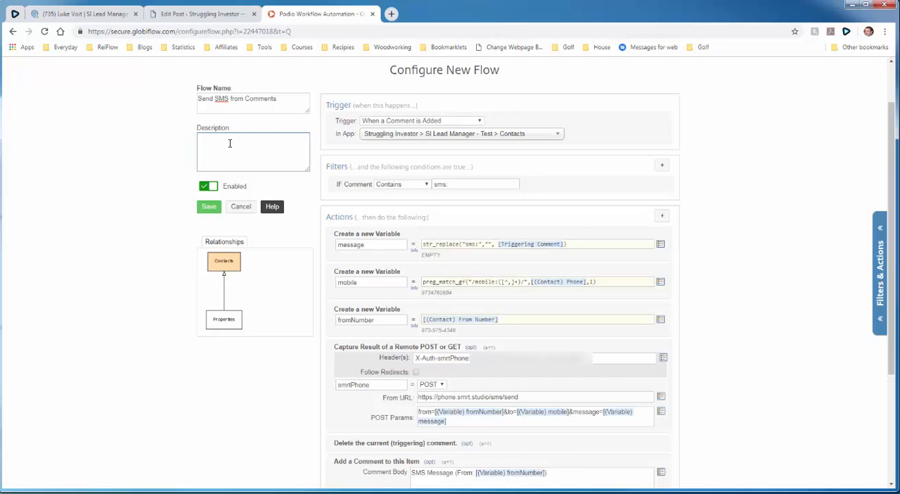
text(This flow will send an sms from comments when "SMS:" is typed)
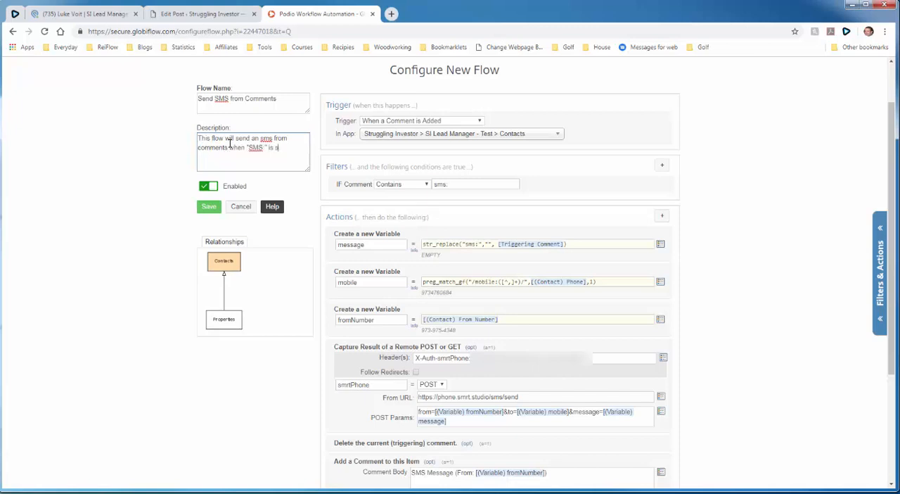
click(204, 207)
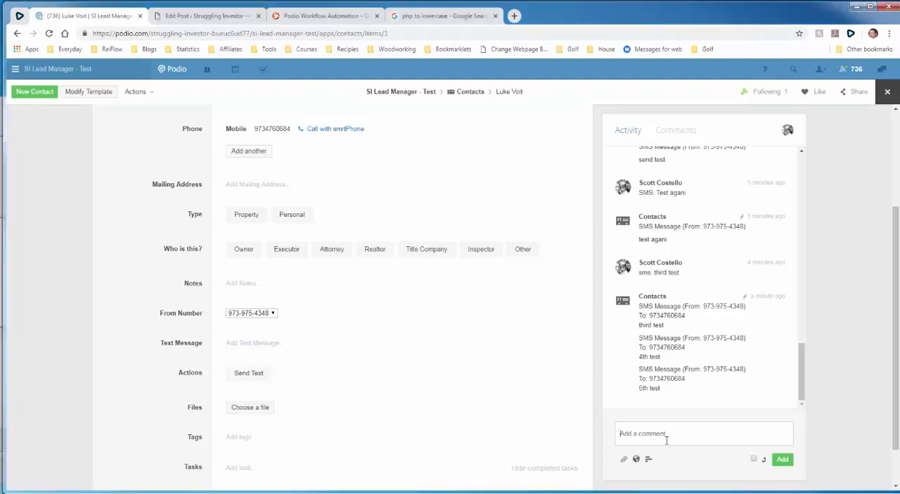
- Test the flow by adding a comment to the Podio contact: "sms: Hey", the contact's first name, and "how are you?"
text(sms )
text( Hey Luke, how are you?)
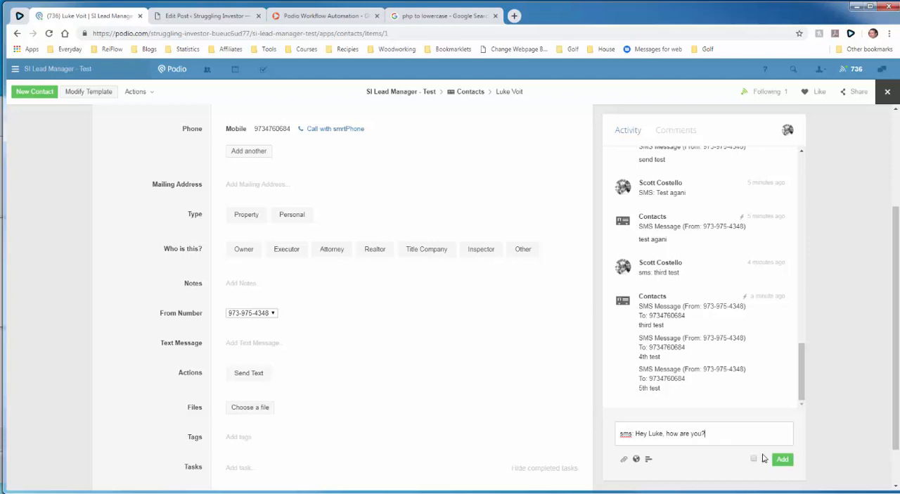
click(780, 461)
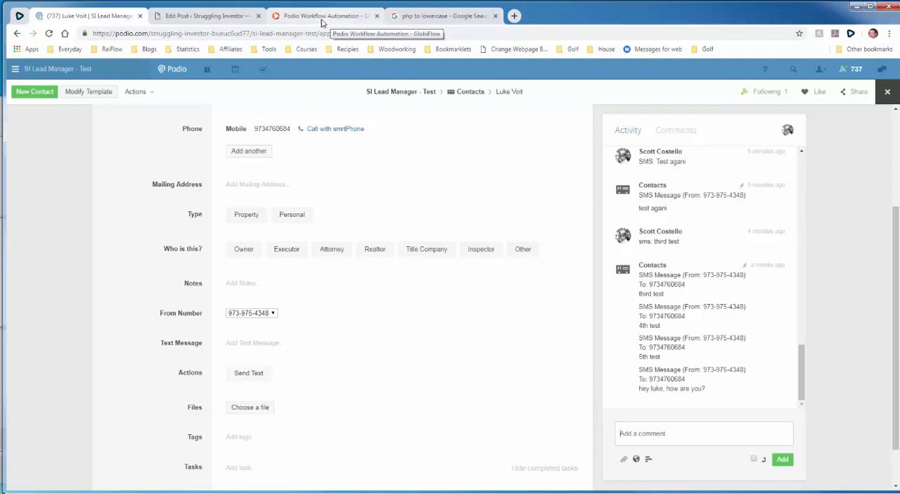
- Switch to GlobiFlow and examine the log entries of the Send SMS from Comments flow
click(323, 18)
click(453, 155)
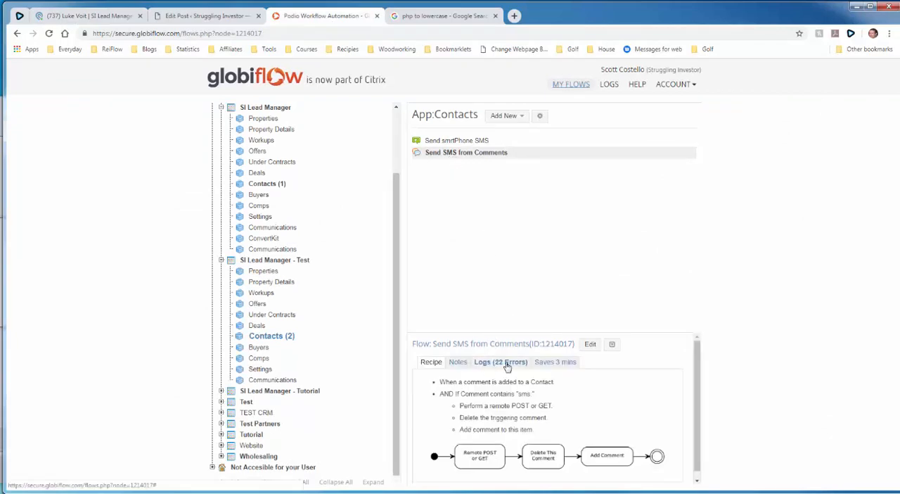
click(507, 363)
scroll(563, 415, down, 5)
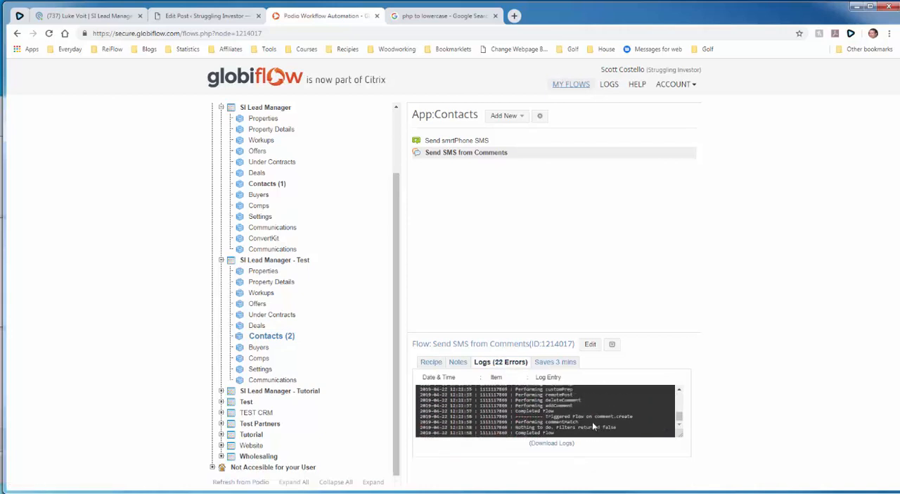
scroll(680, 393, up, 8)
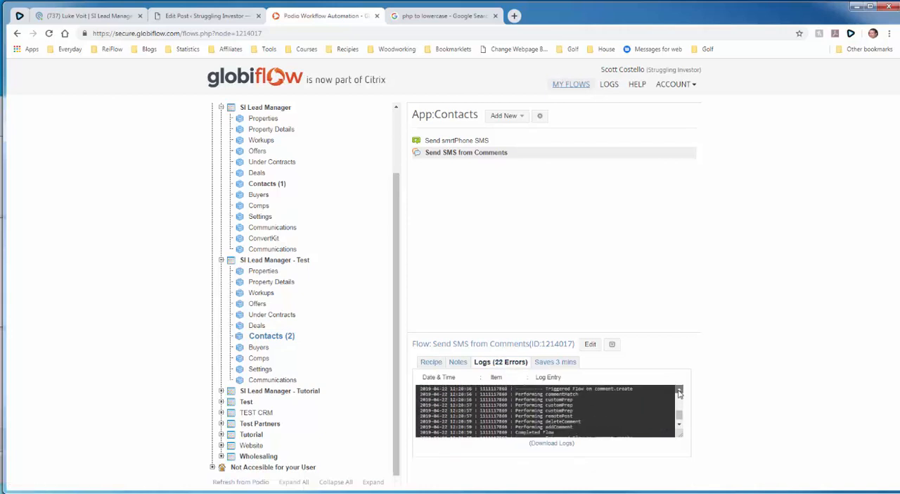
scroll(679, 393, up, 3)
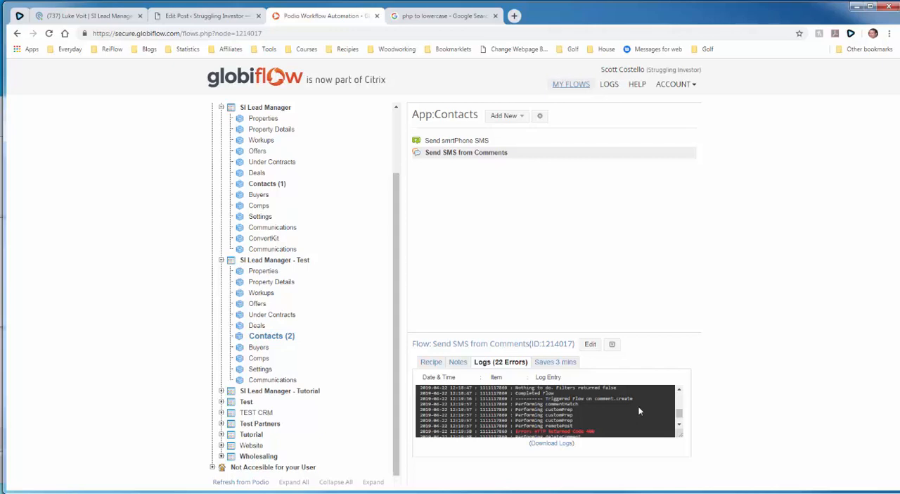
- Open the Send SMS from Comments flow for editing and show the remote POST action's optional header settings
click(494, 157)
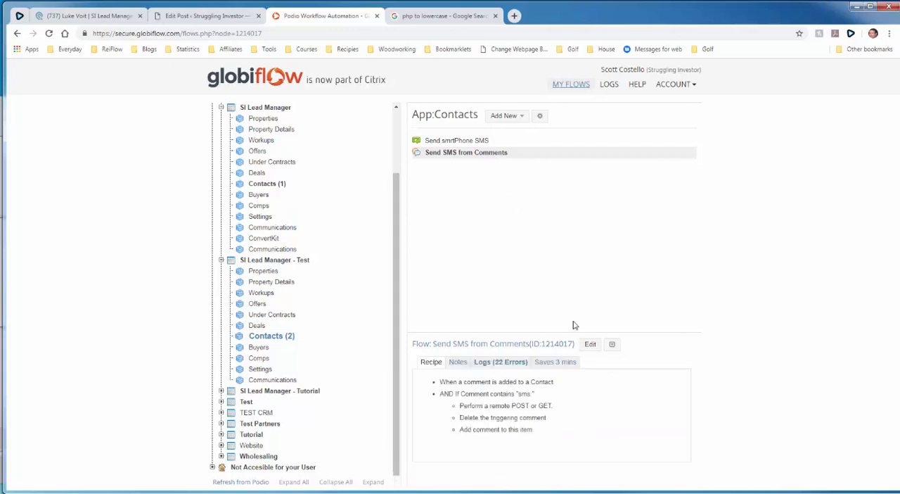
click(590, 344)
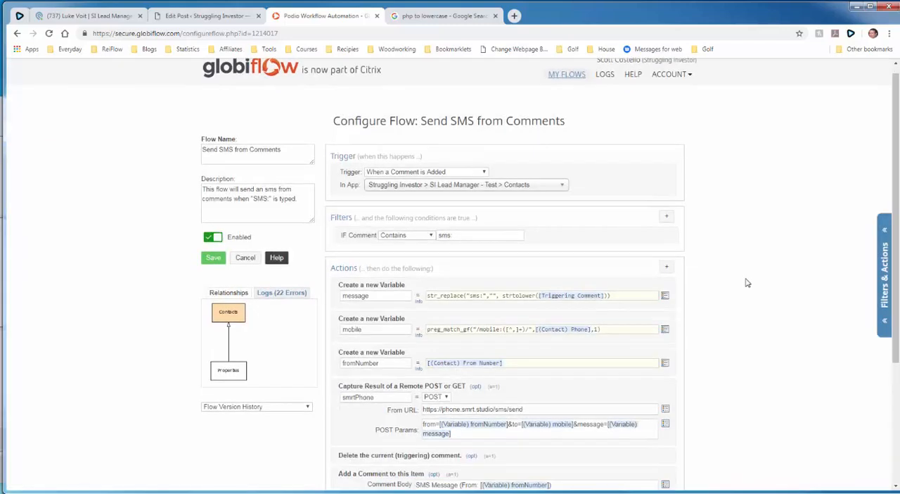
scroll(748, 283, down, 3)
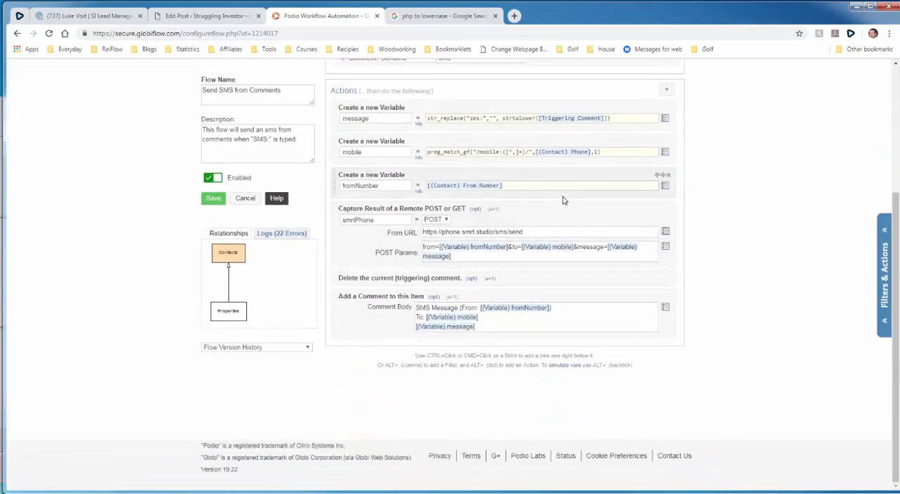
click(475, 208)
click(418, 220)
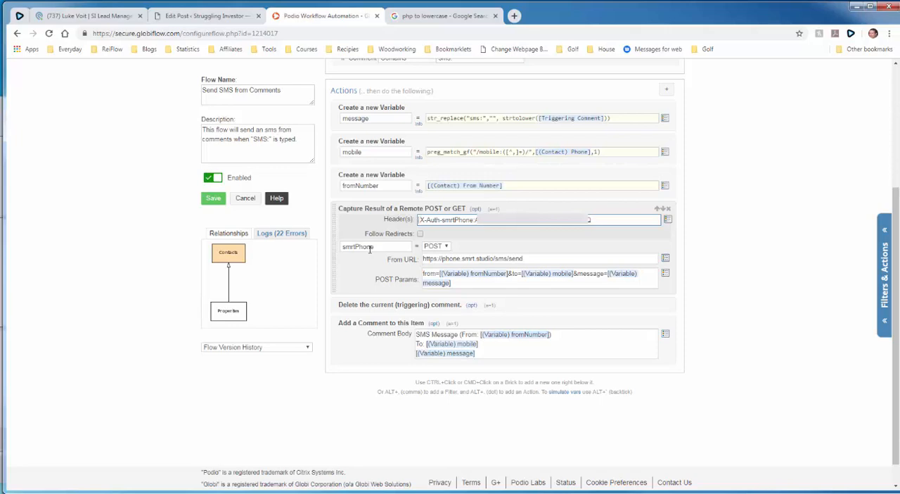
- Examine the remote POST's result variable name and header, and the To line with the mobile token in the comment body
click(402, 247)
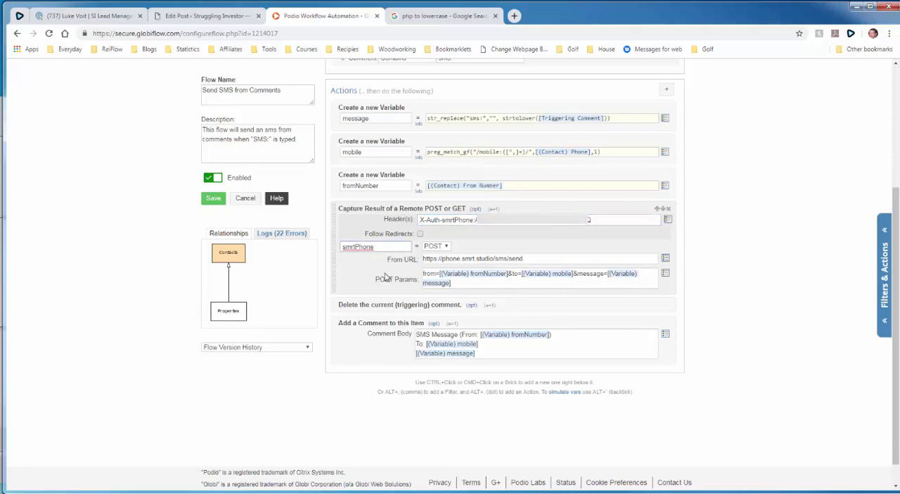
click(420, 219)
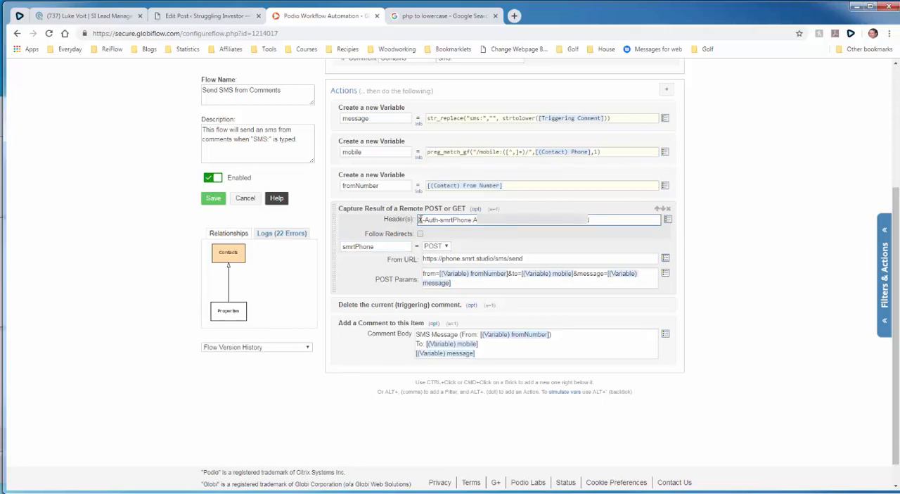
click(604, 231)
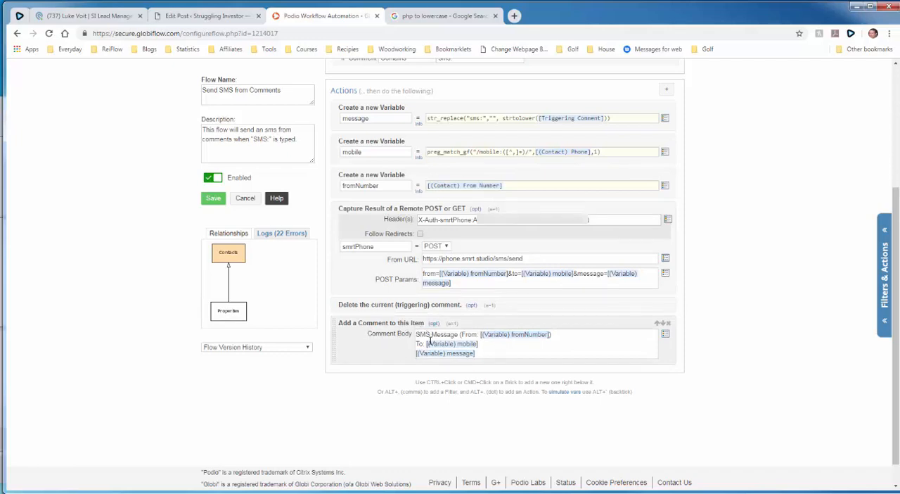
drag(482, 344, 400, 346)
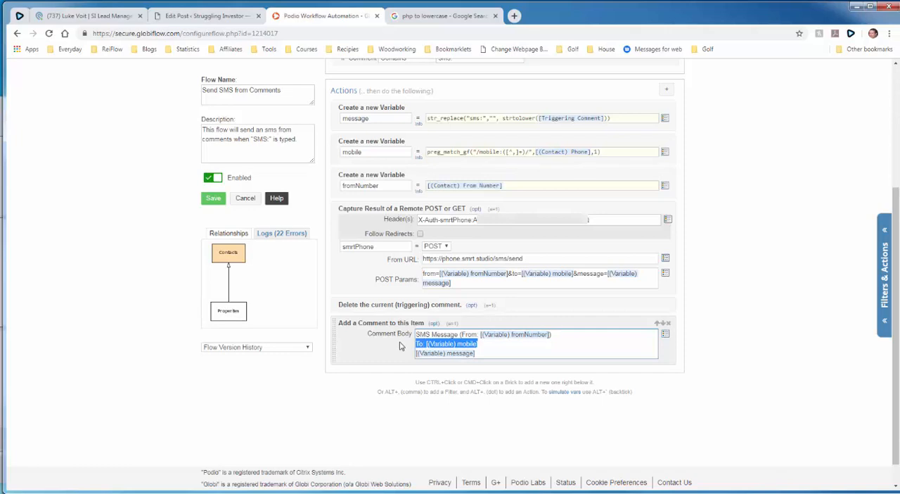
click(401, 345)
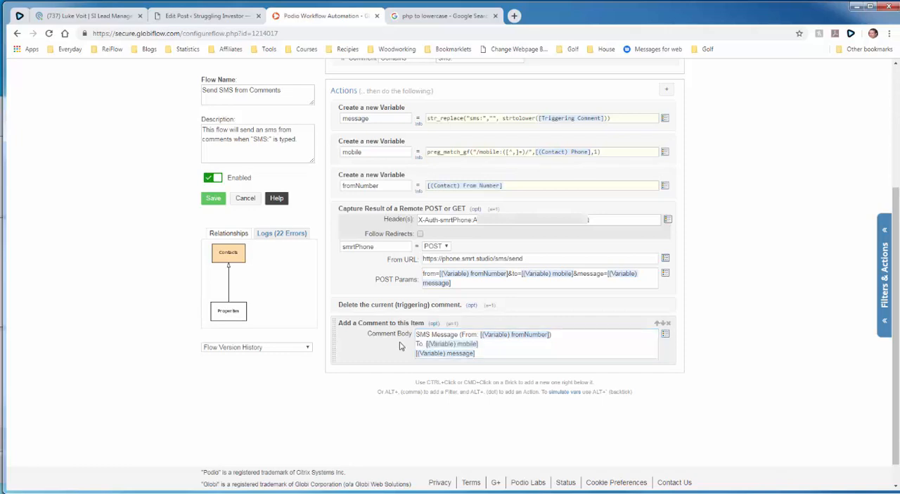